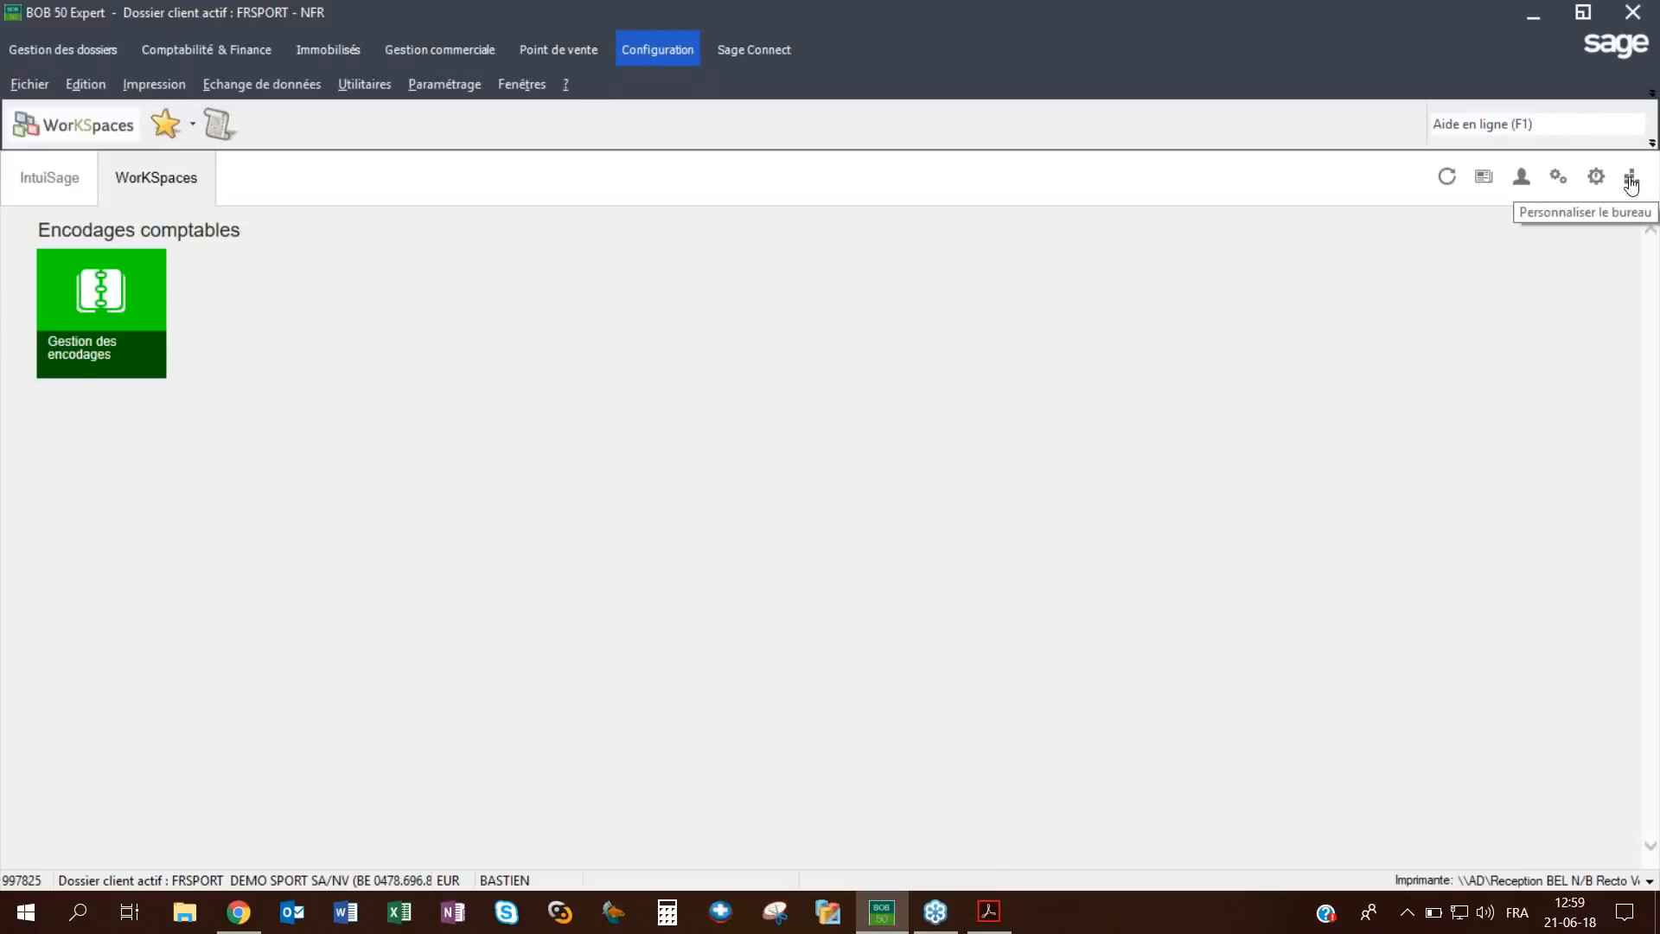
Add the "Vue sur les transactions bancaires" shortcut to the WorKSpaces desktop.
click(1631, 181)
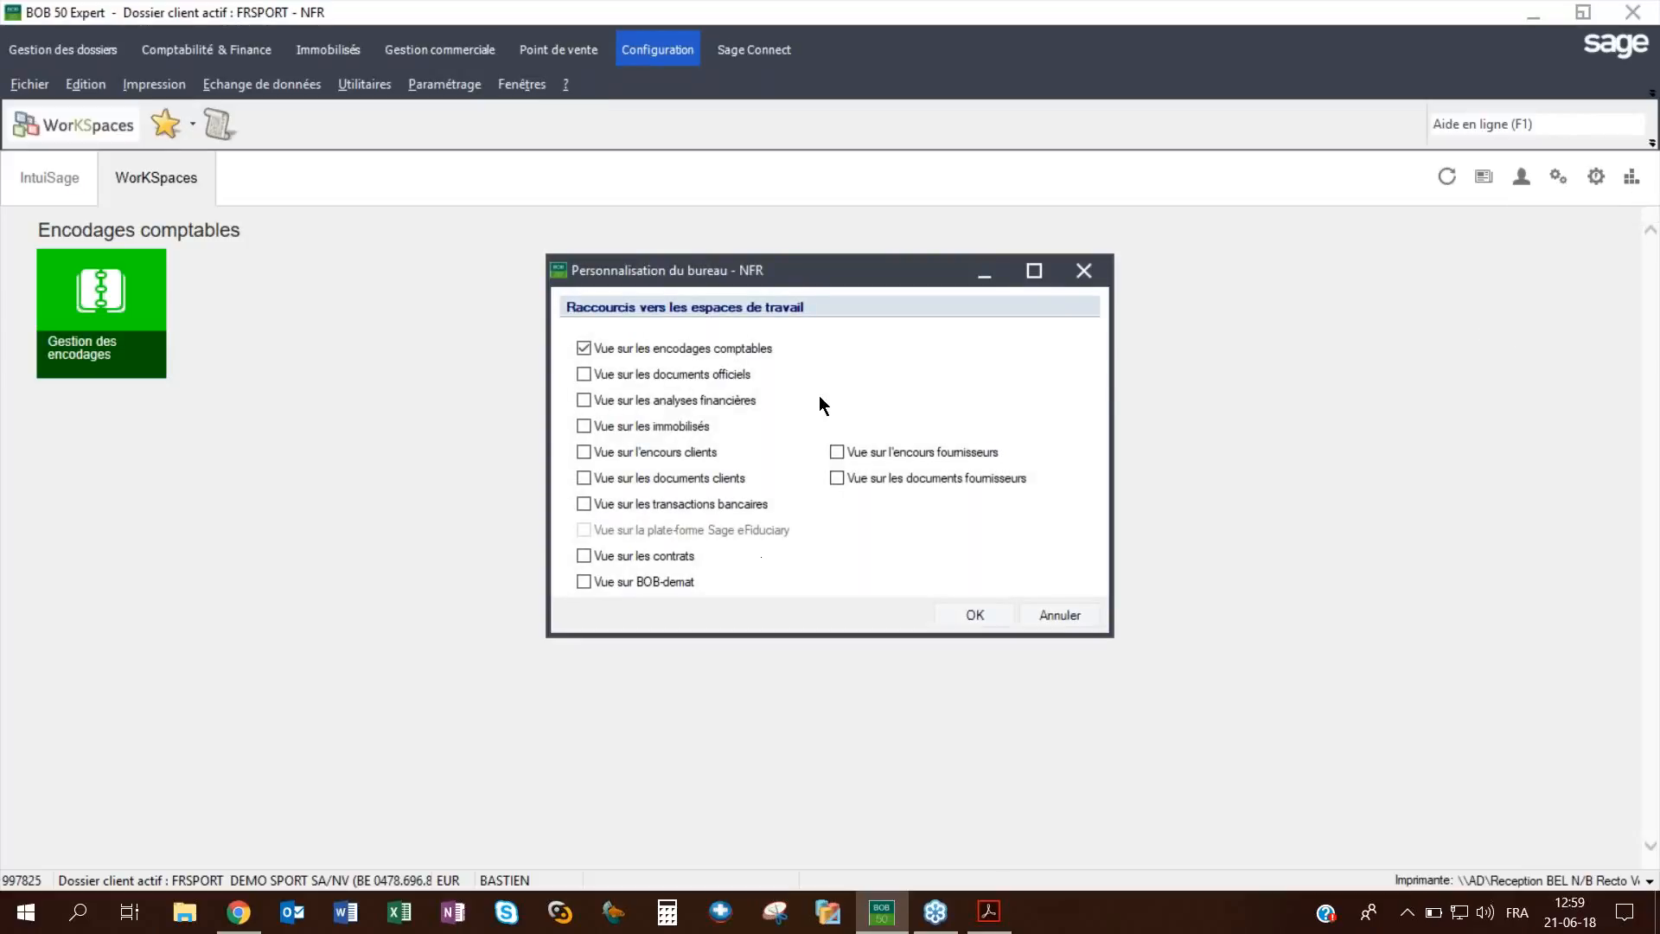
click(1080, 273)
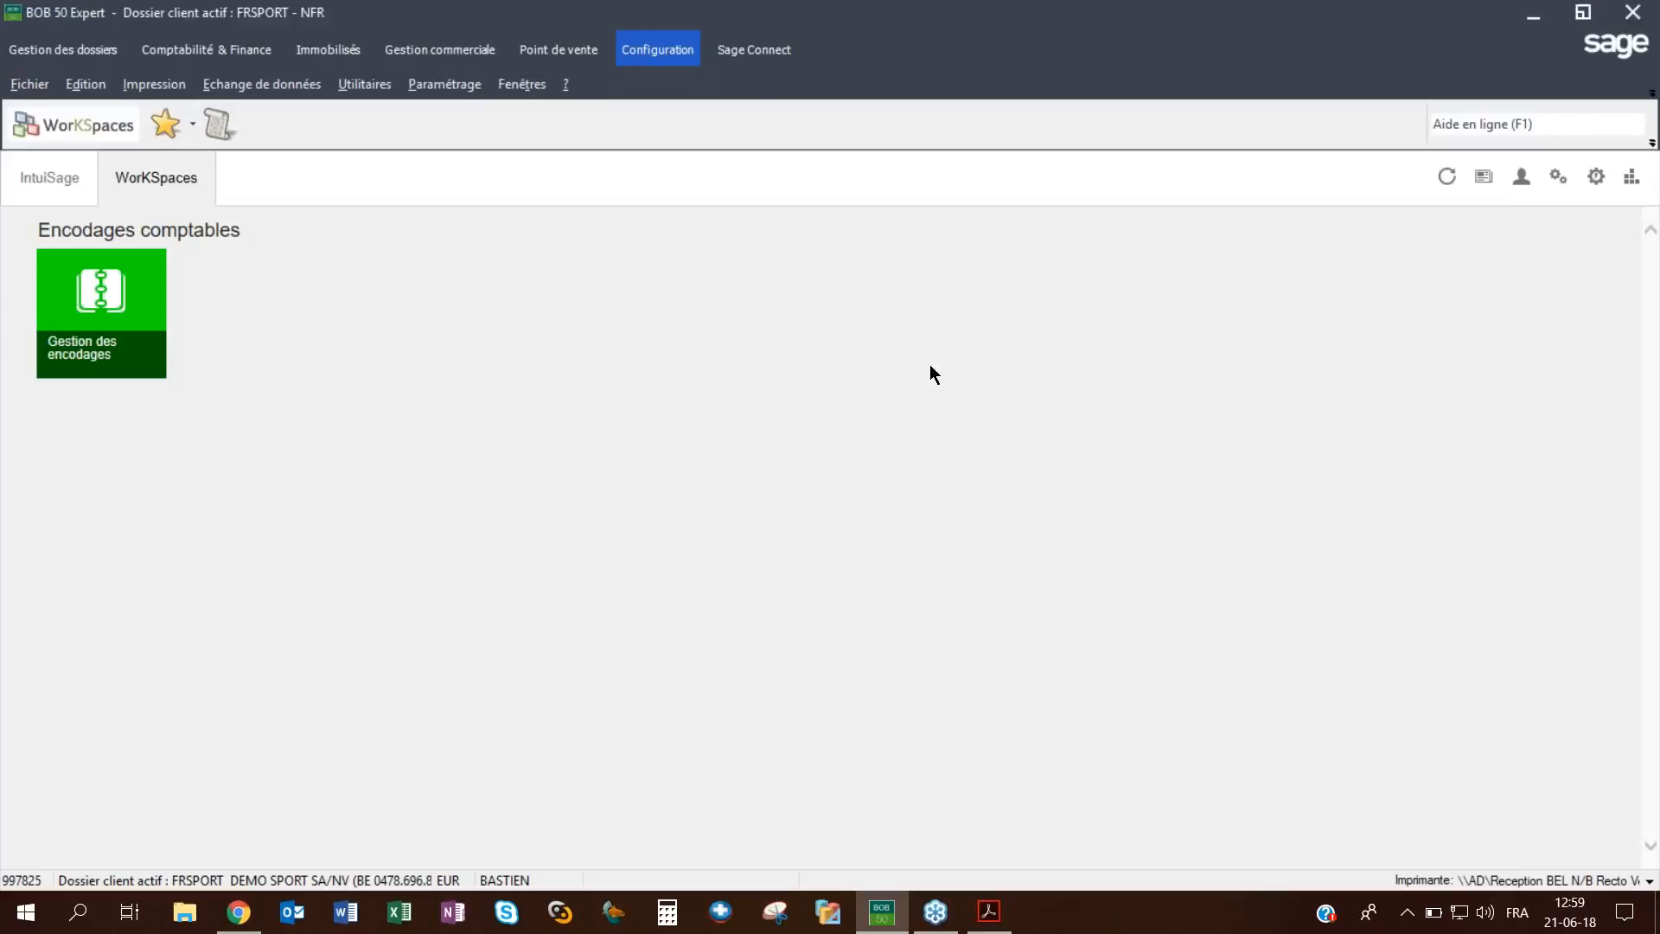
right_click(807, 370)
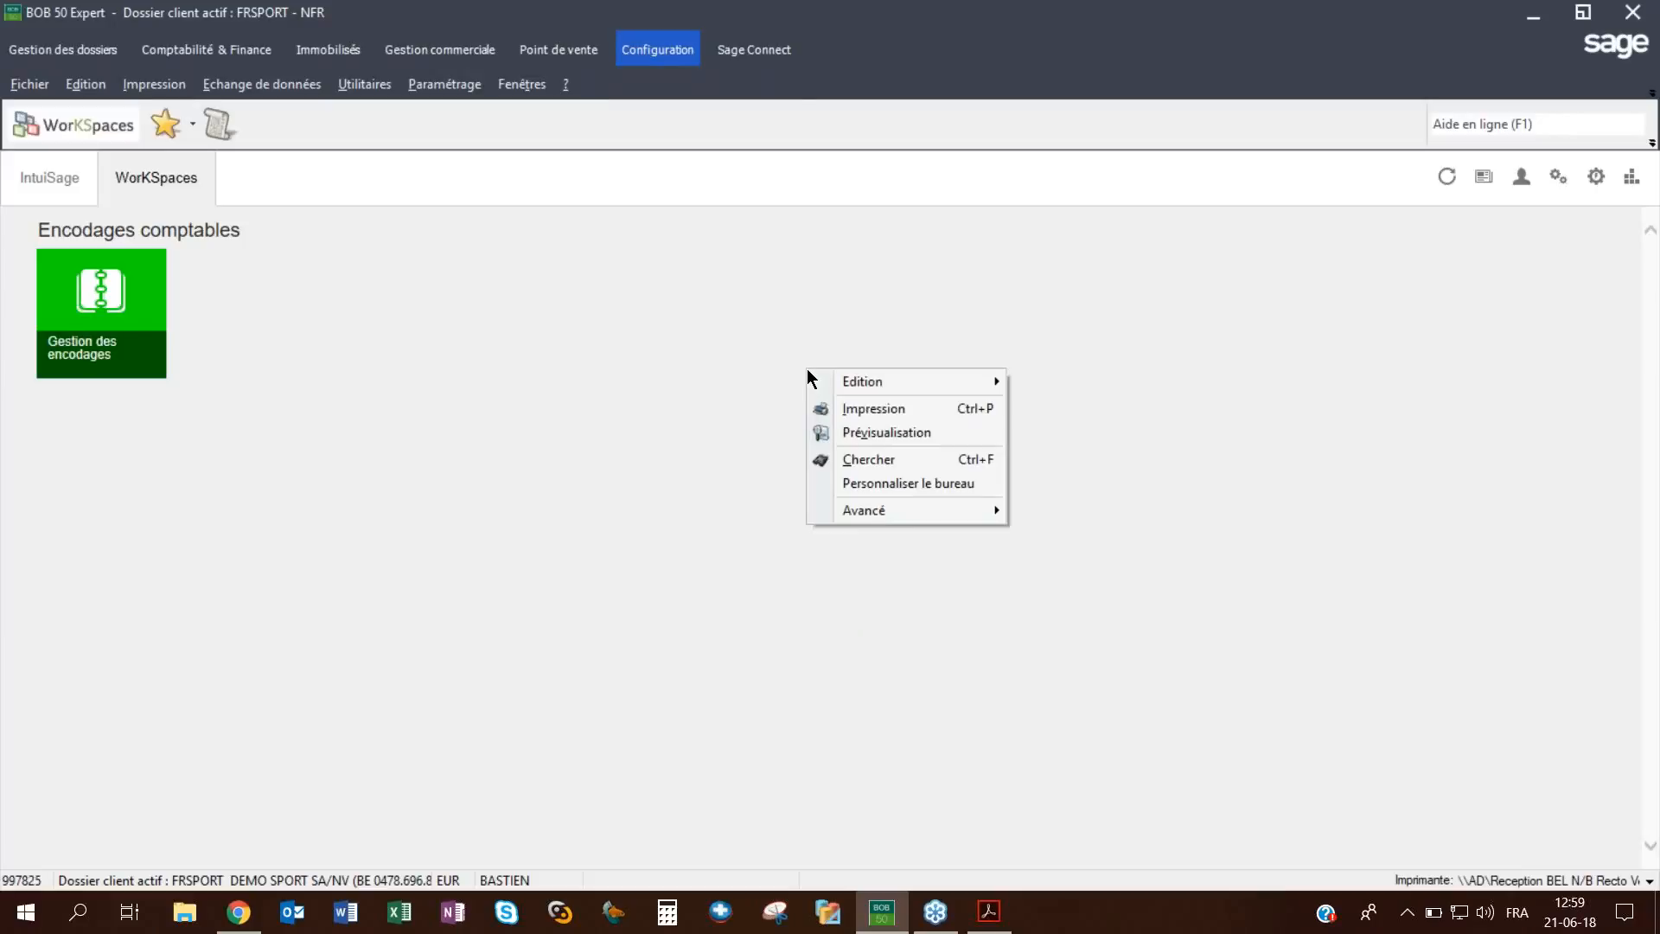
click(892, 486)
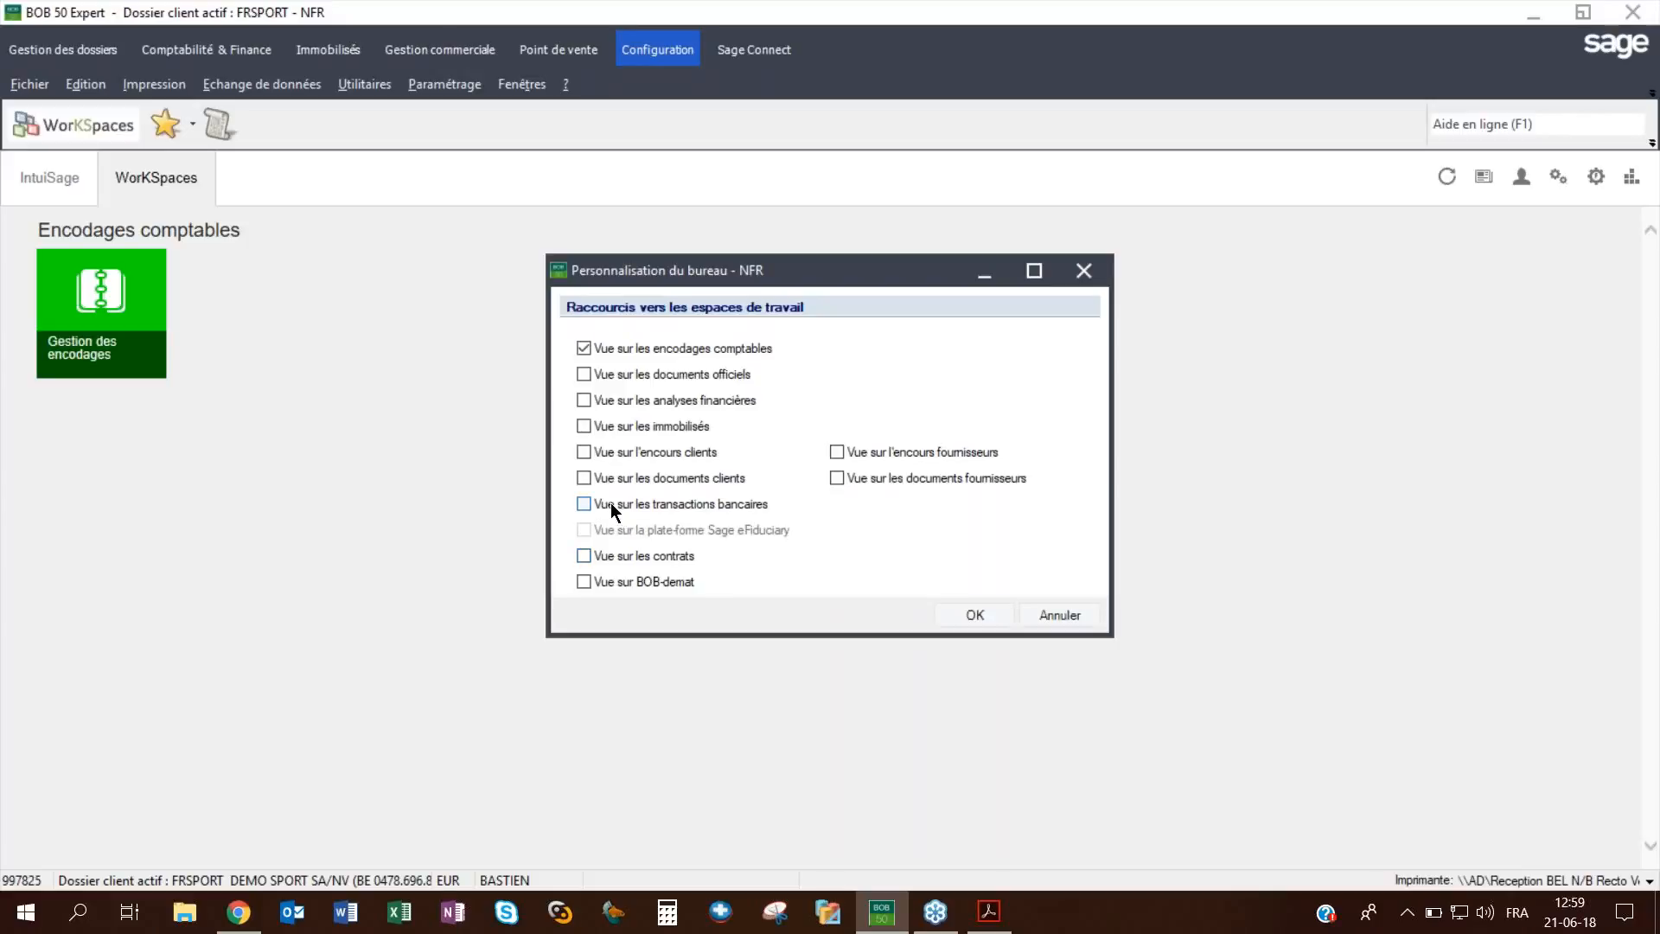
click(973, 614)
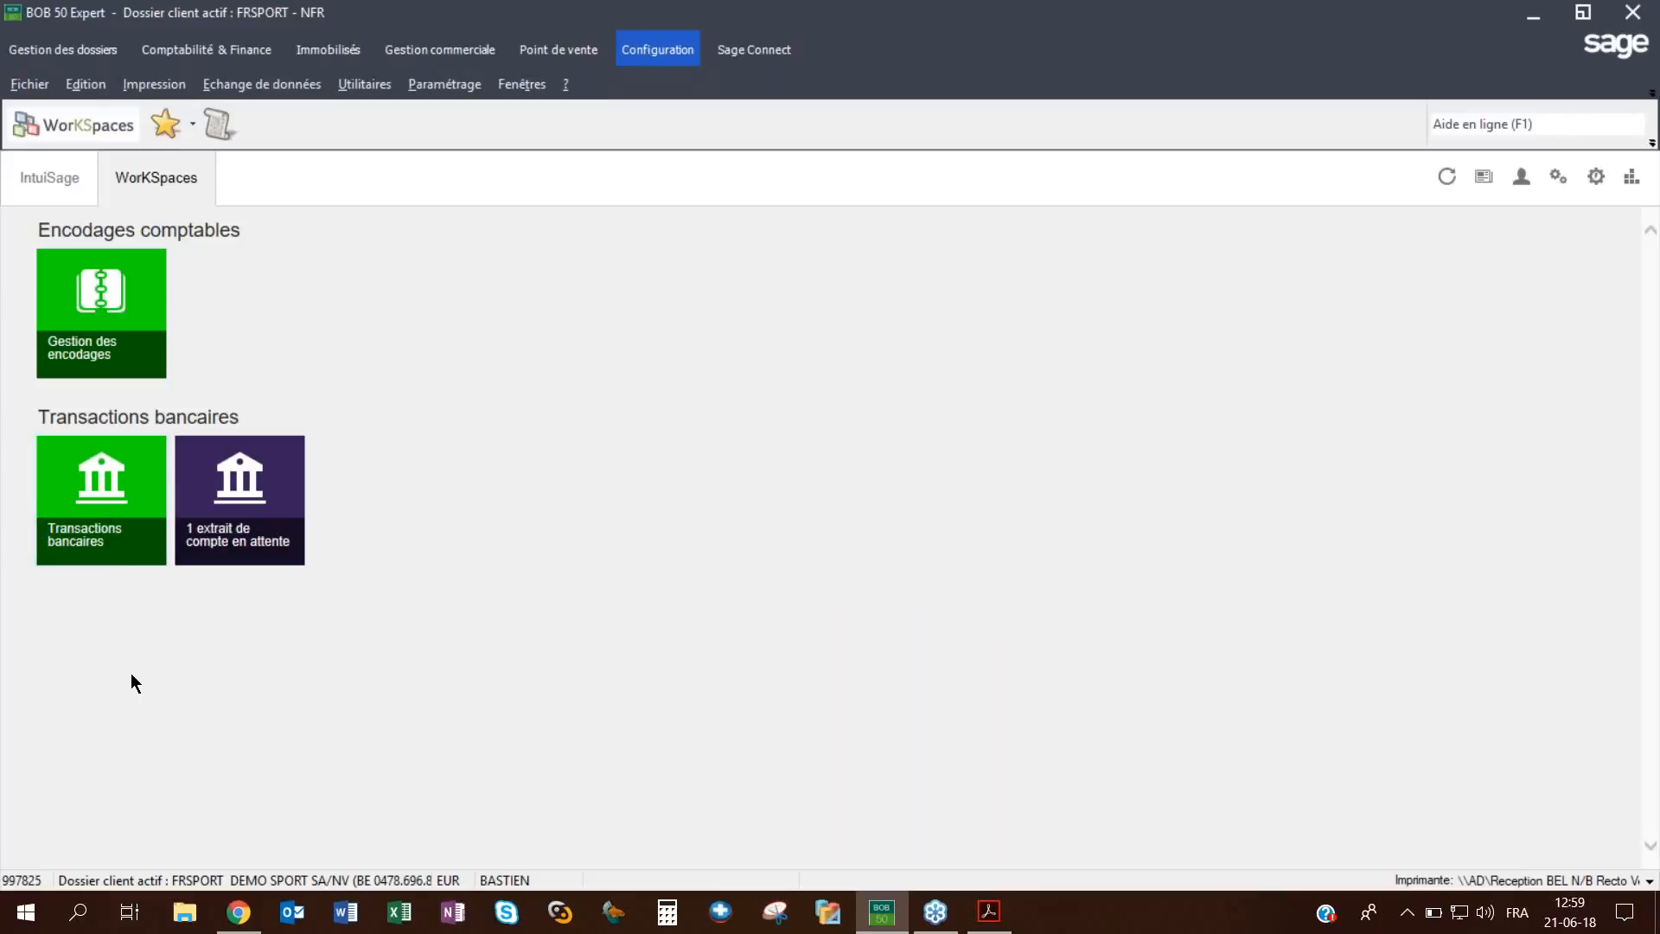
Open the bank transactions workspace and review the received account statements by status: pending, processed and archived.
click(85, 494)
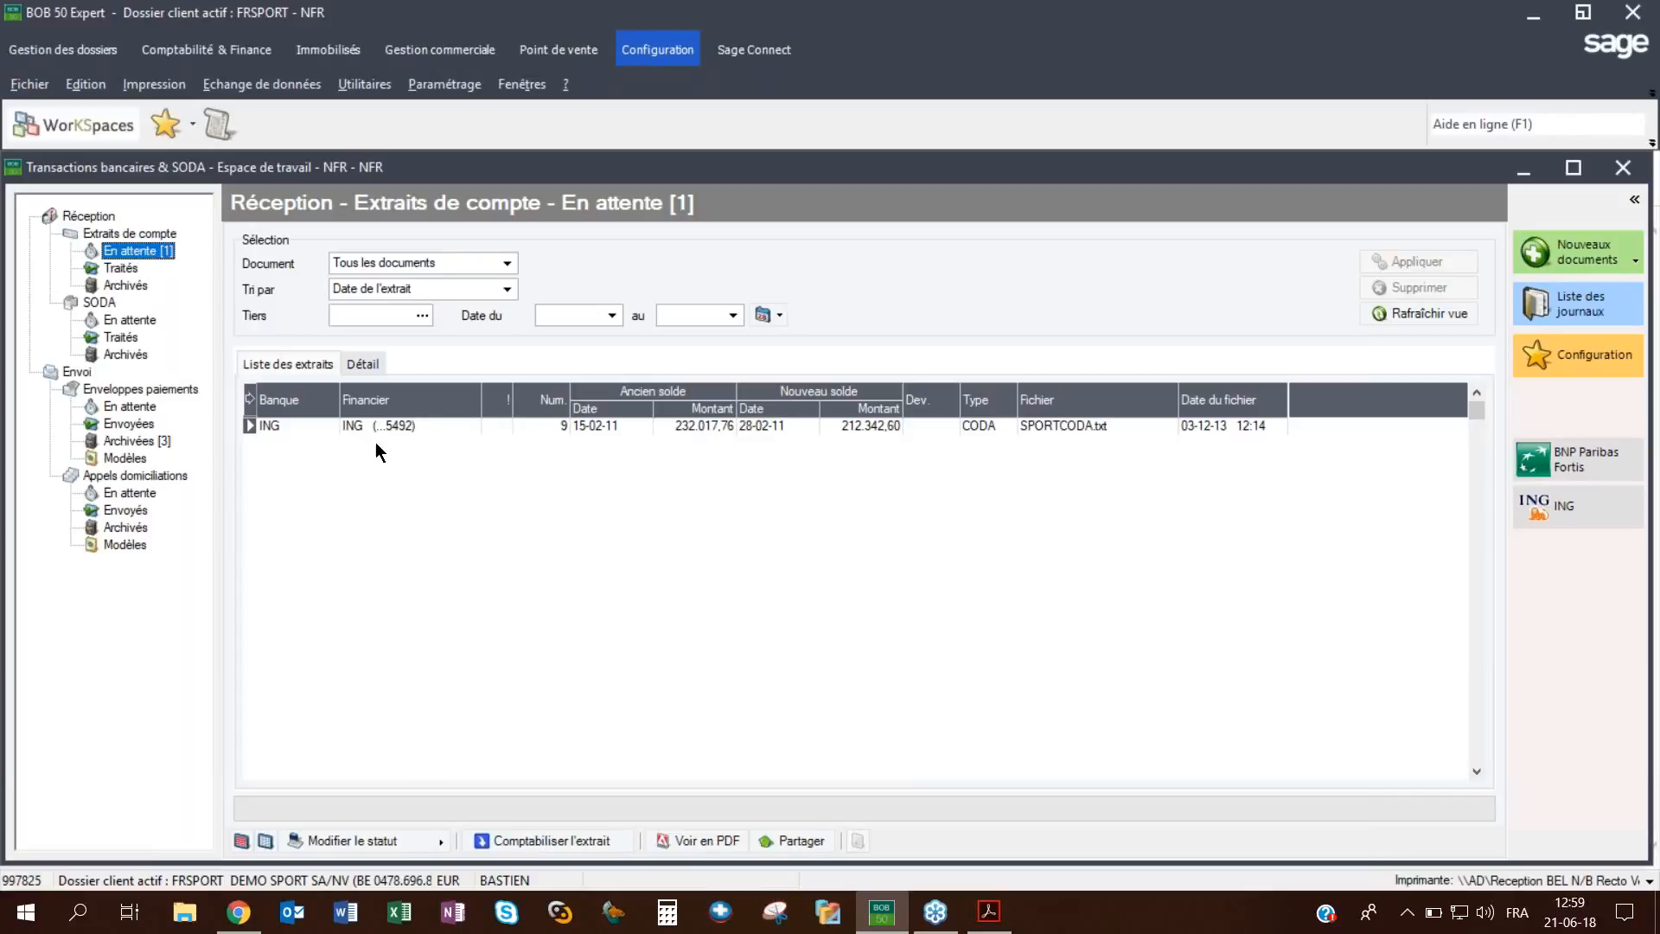
mouse_move(459, 432)
click(123, 269)
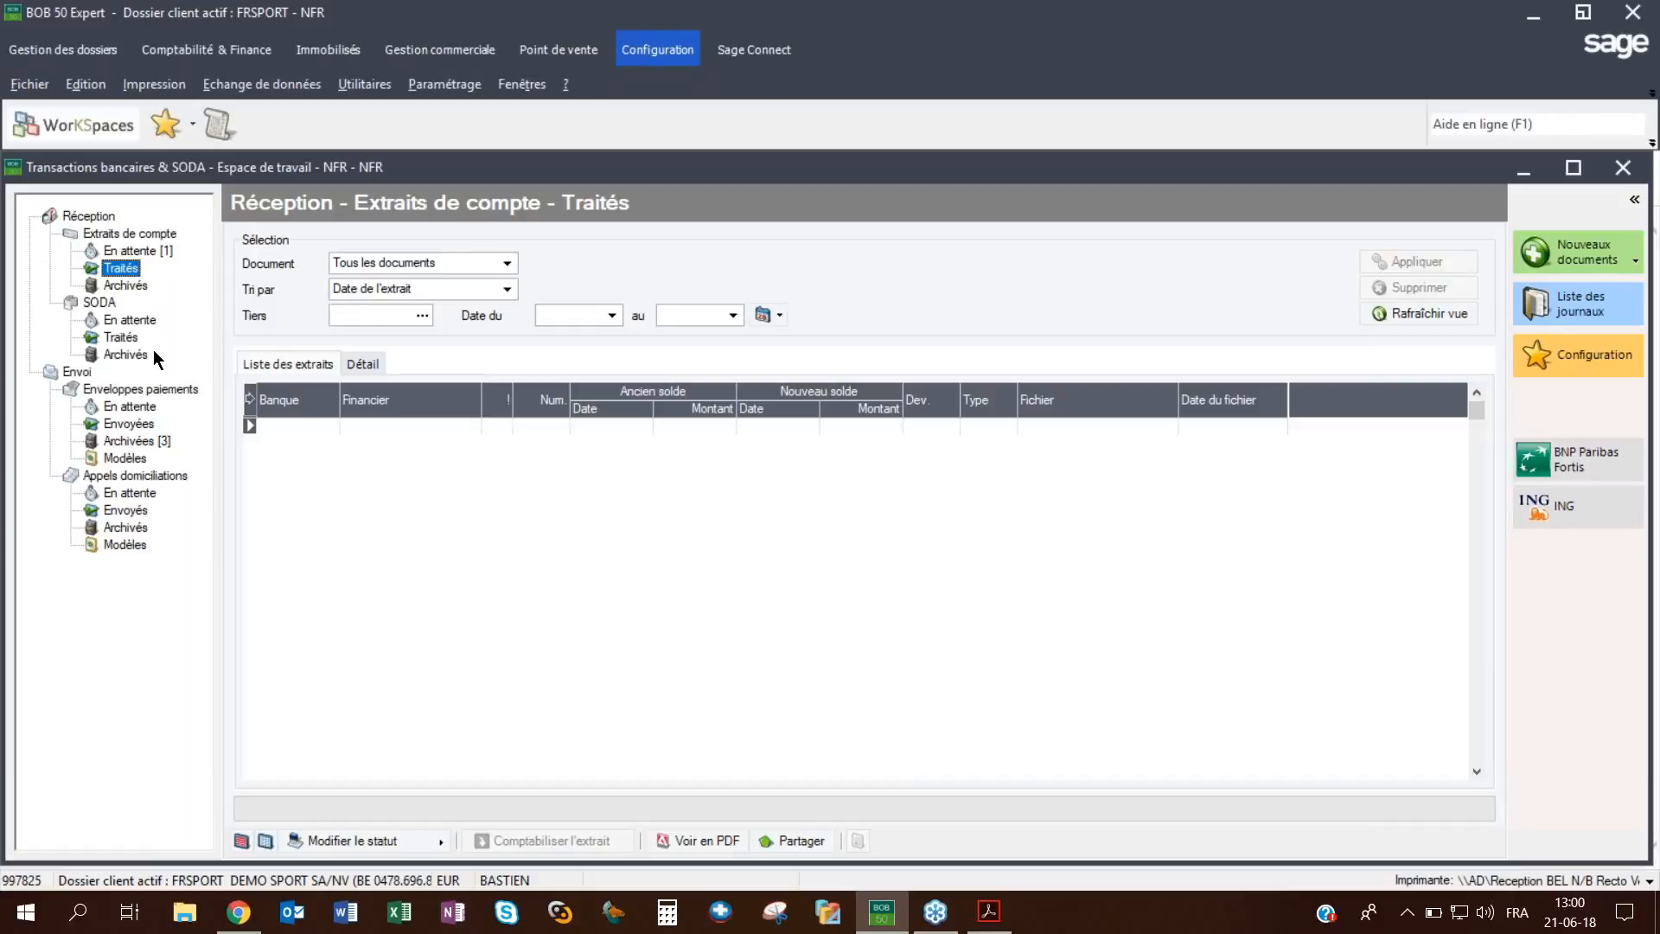
click(134, 286)
click(136, 250)
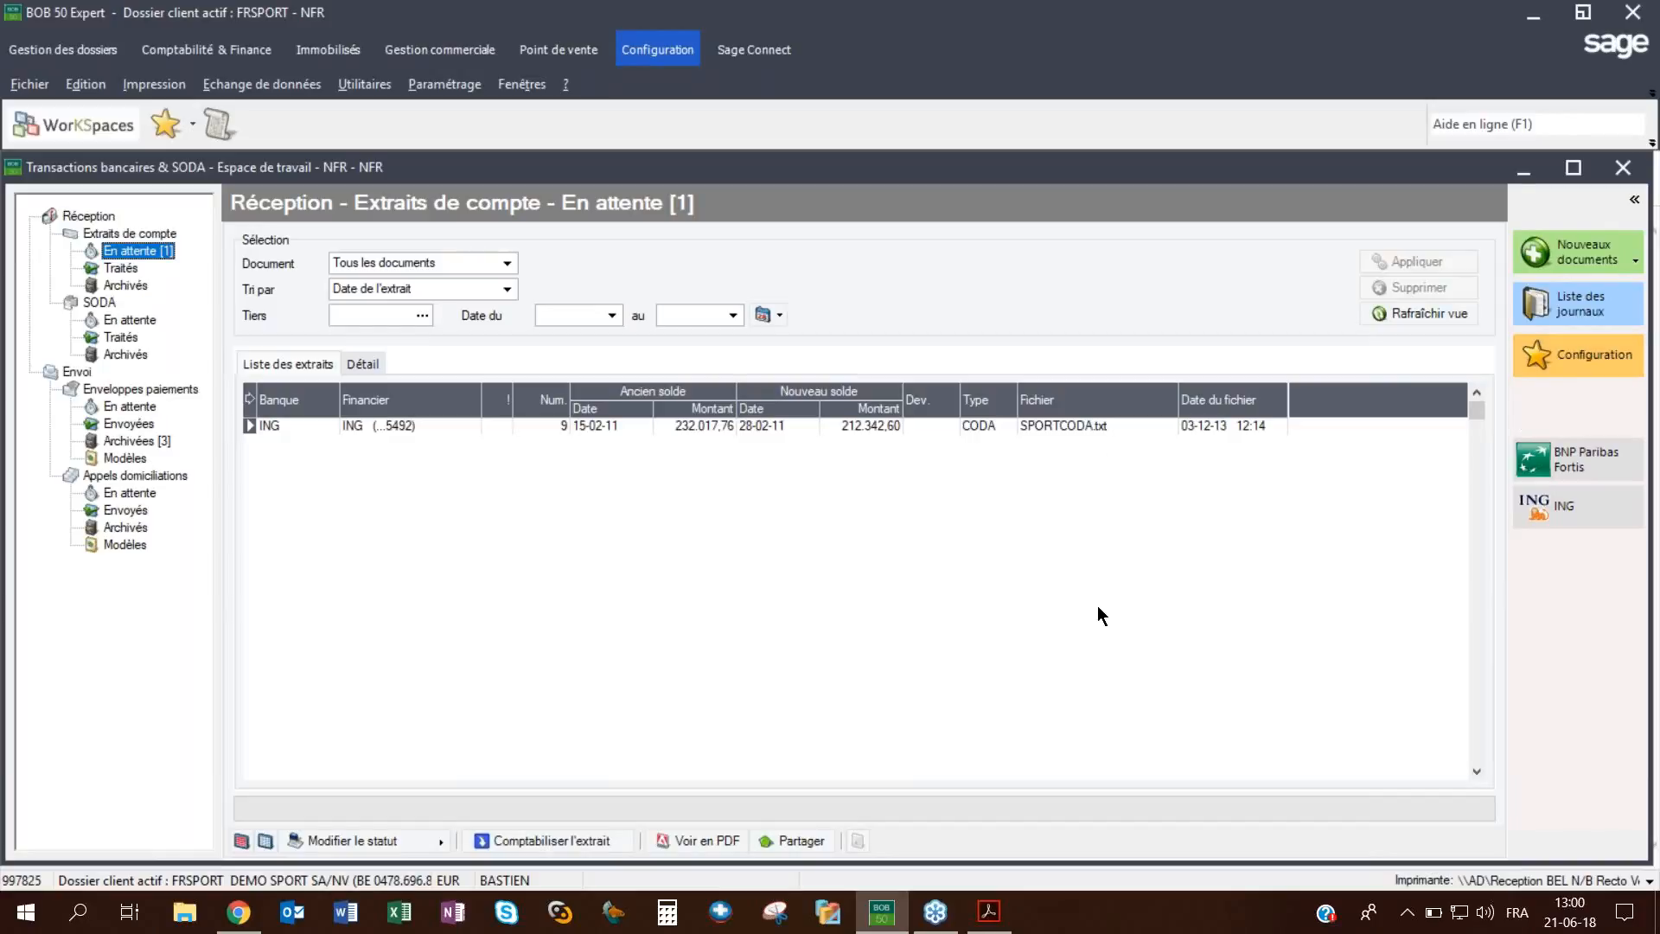
Review the bank connection options under Banque & SODA and the CodaBox services in the Dossier options.
click(1548, 360)
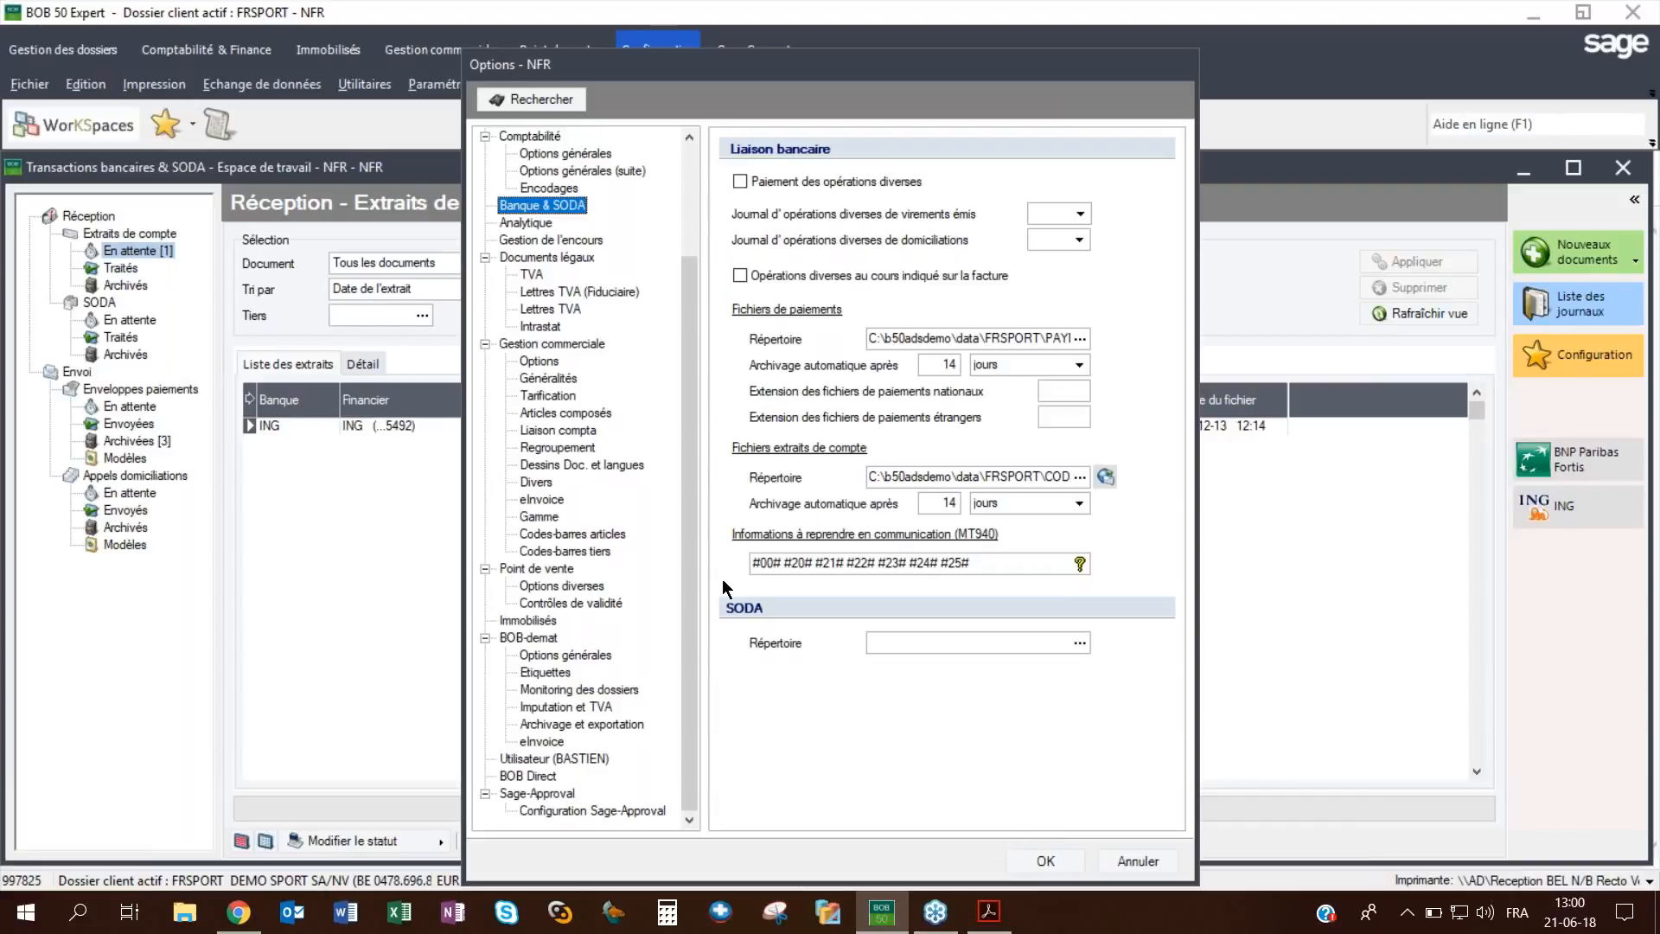
drag(688, 460, 621, 262)
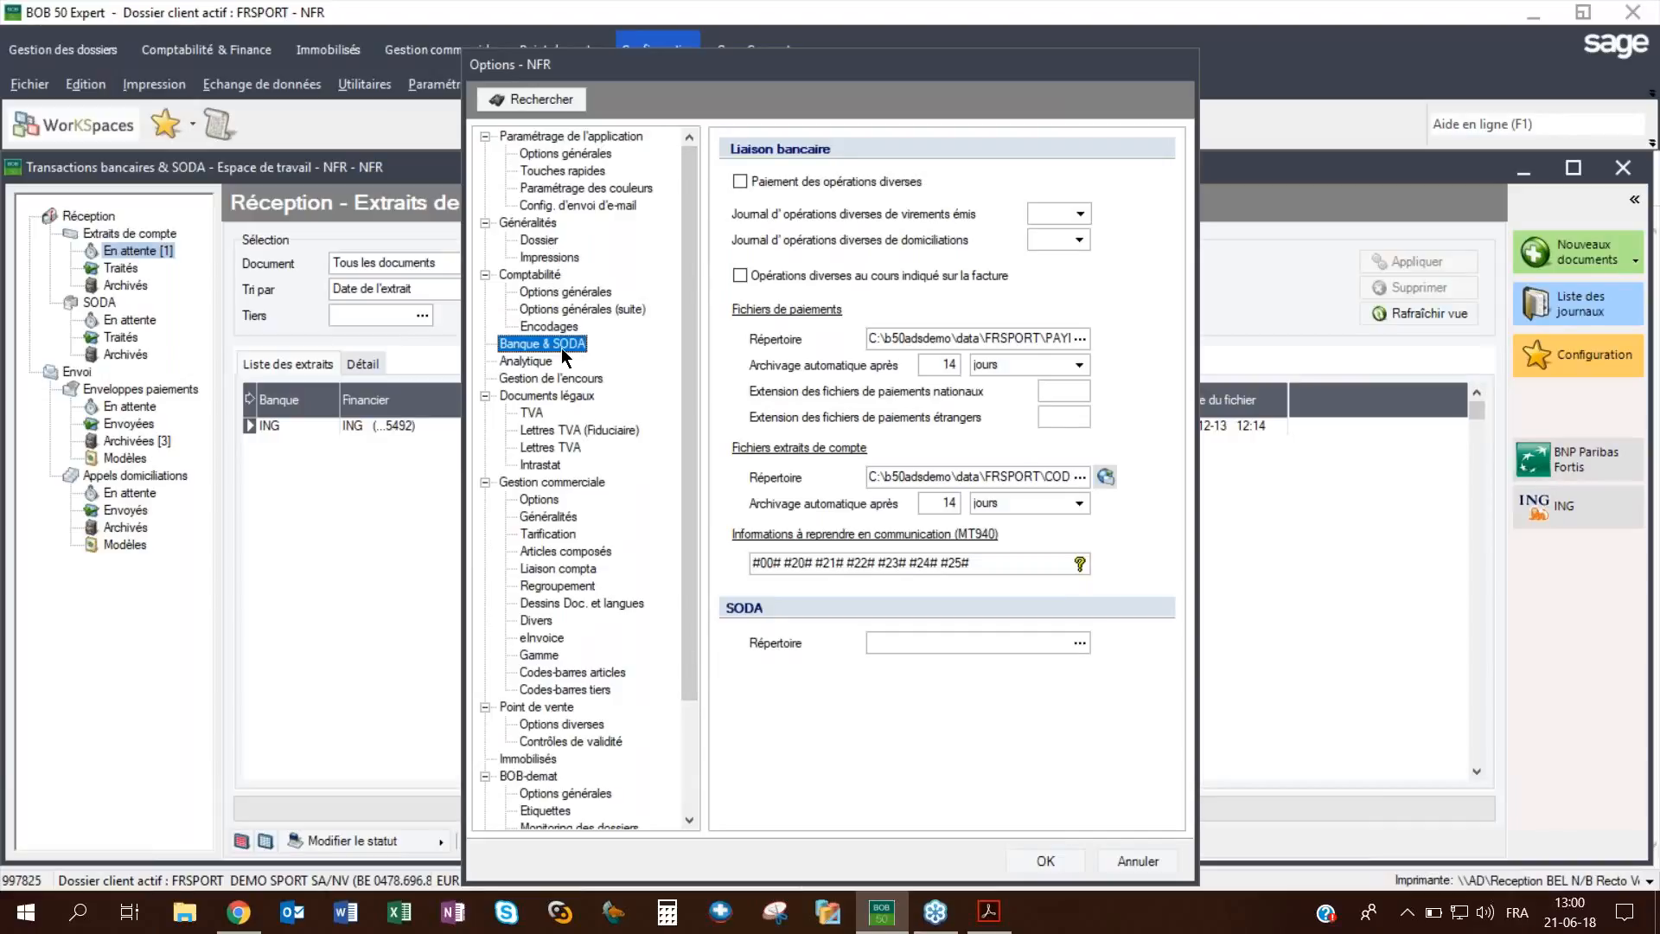
click(539, 241)
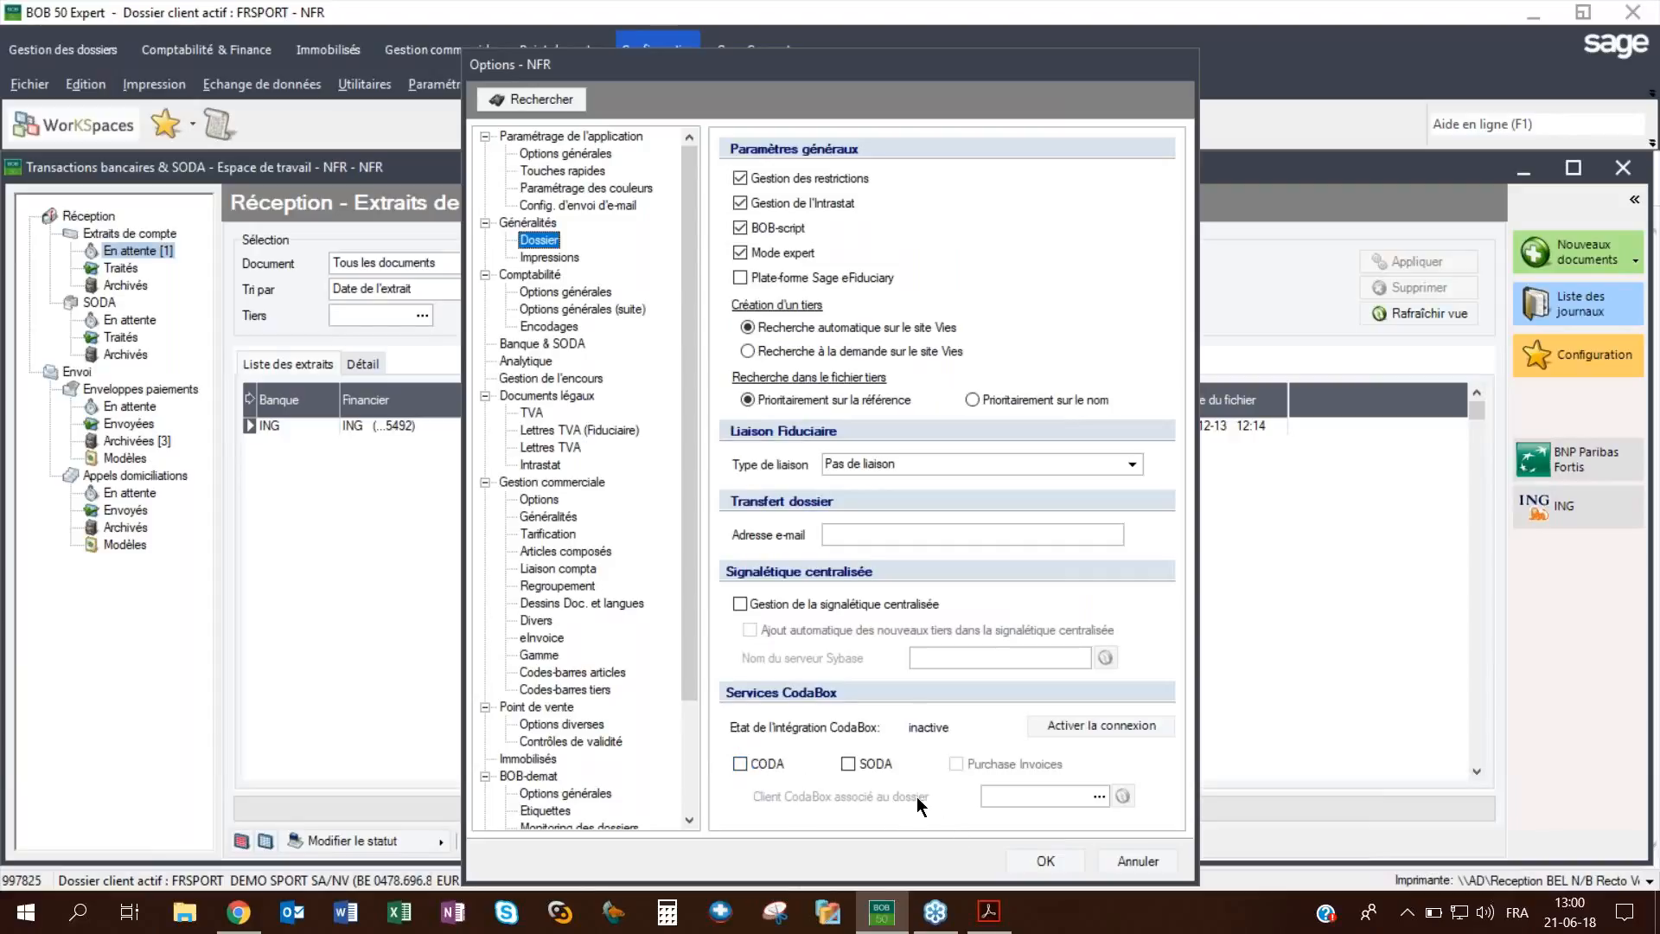
click(1048, 860)
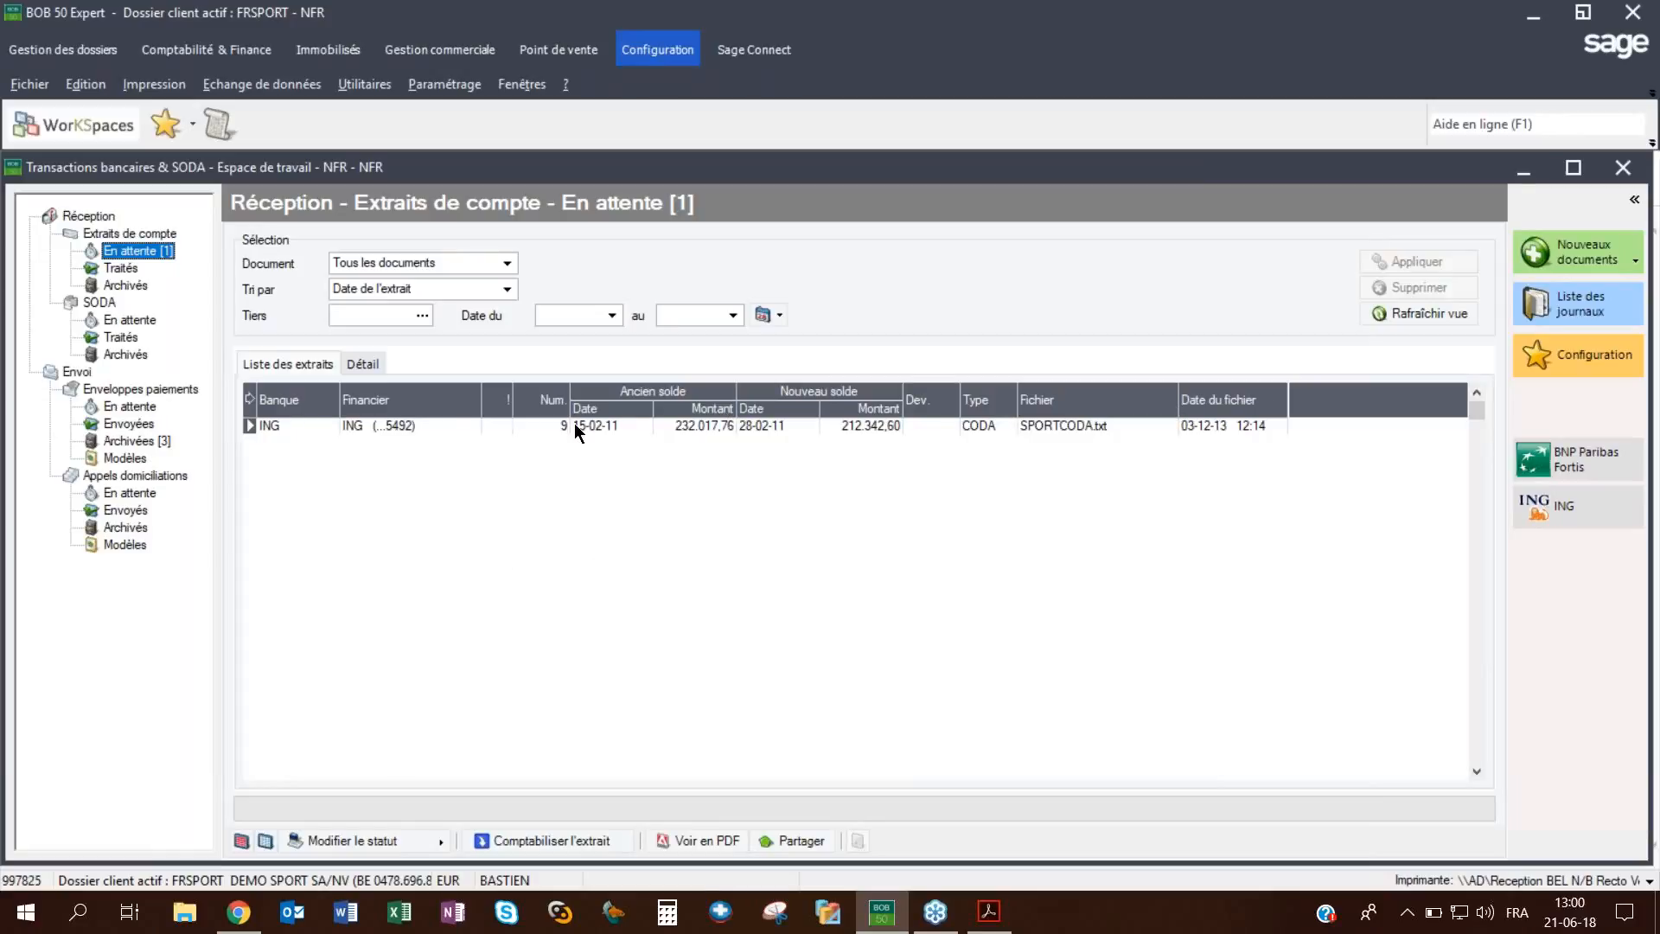
Display the transaction details of the pending ING statement and look through its lines.
click(418, 423)
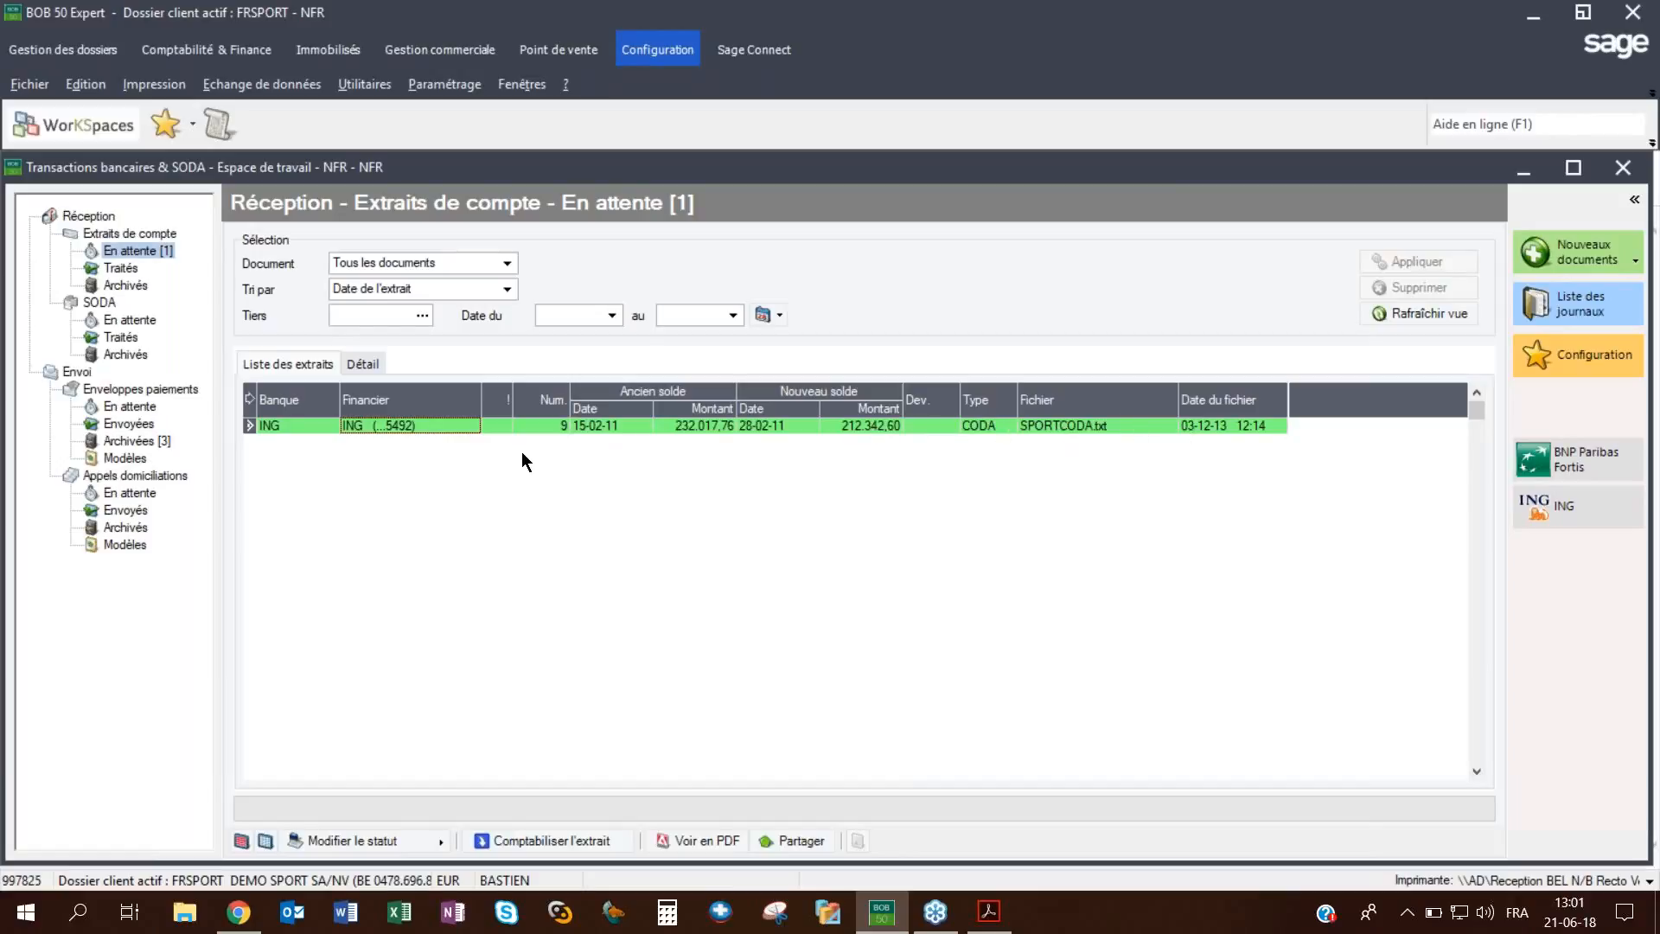
click(363, 363)
click(659, 507)
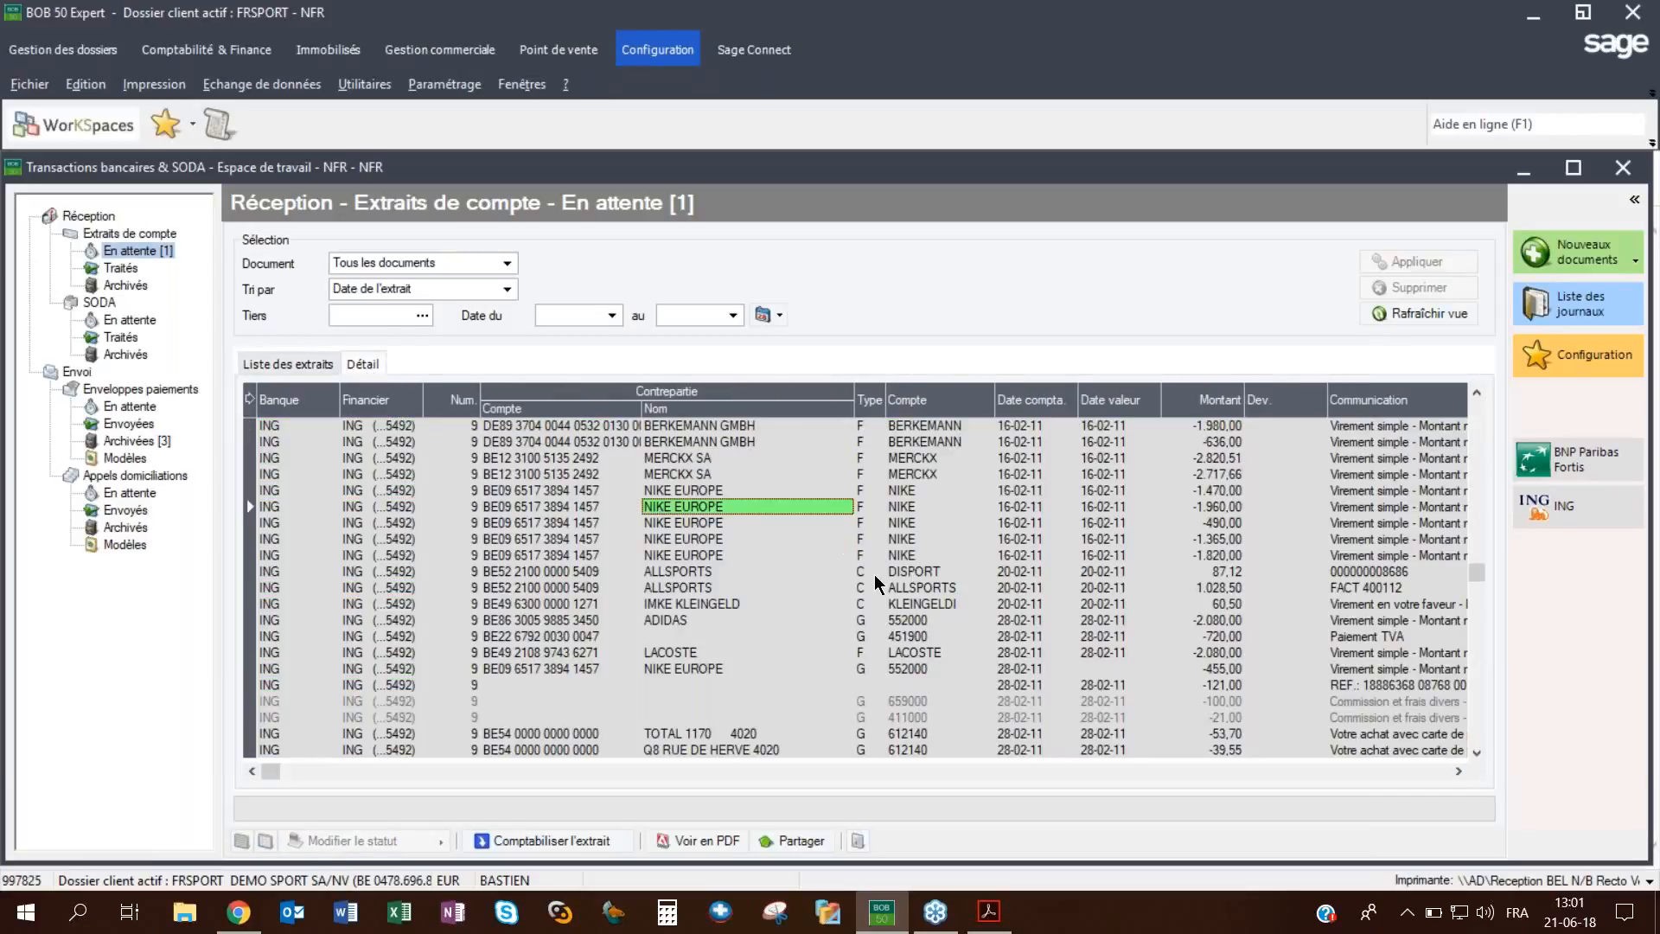
scroll(854, 574, up, 5)
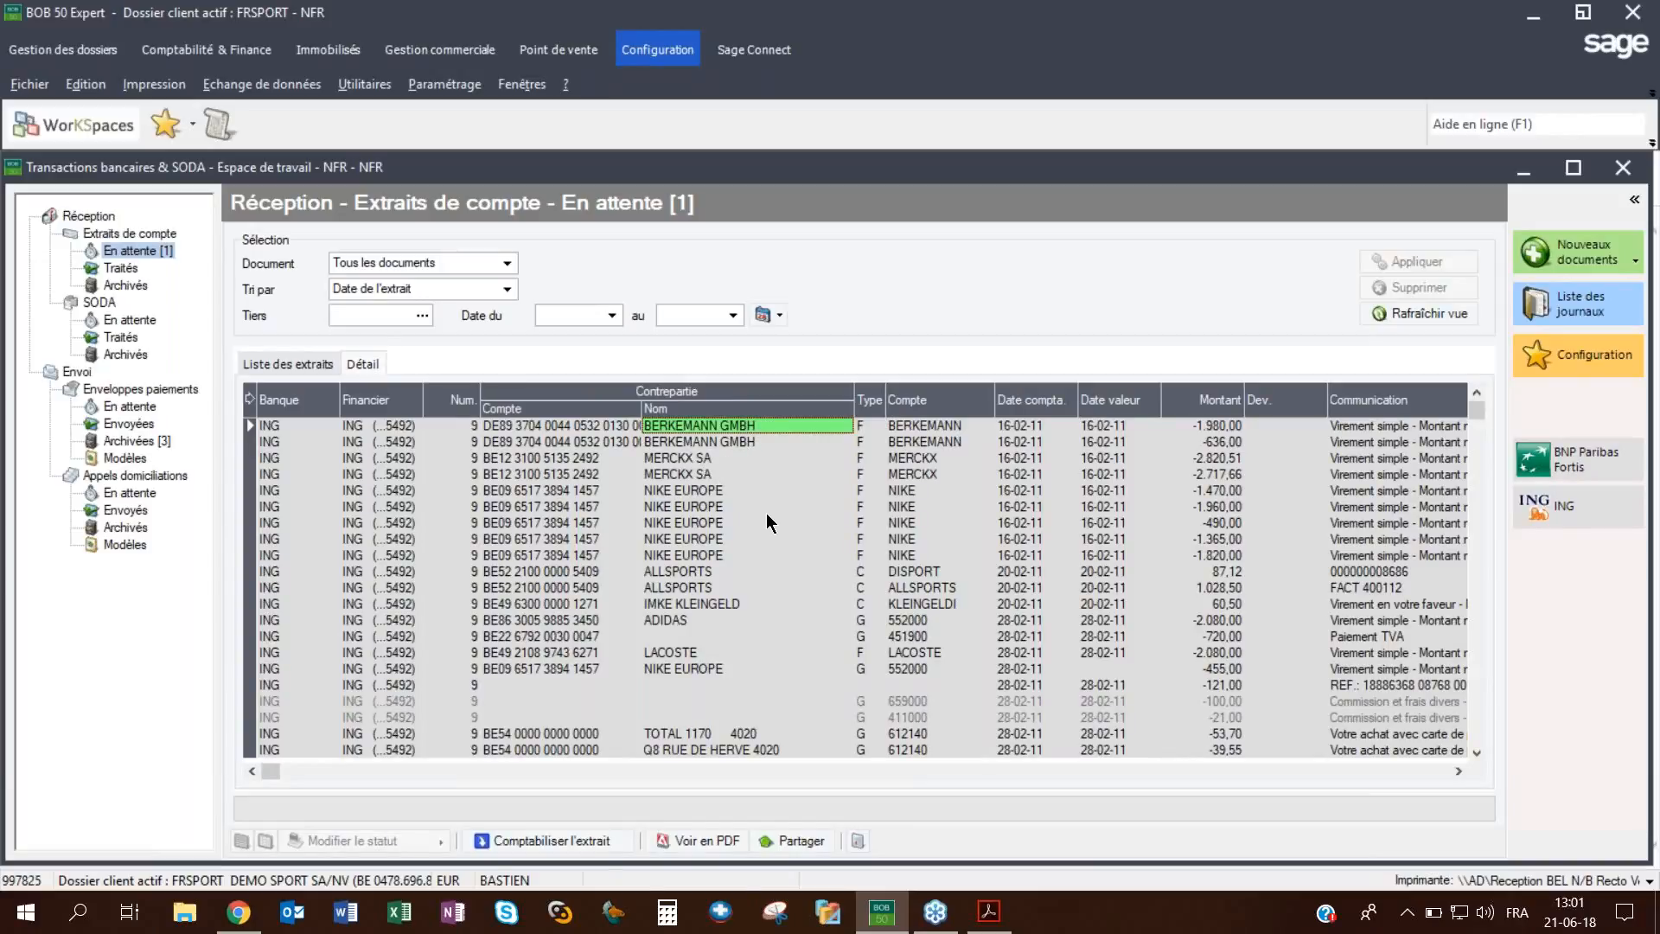
View the extra information of the first NIKE EUROPE transaction, then return to the list of statements.
click(716, 491)
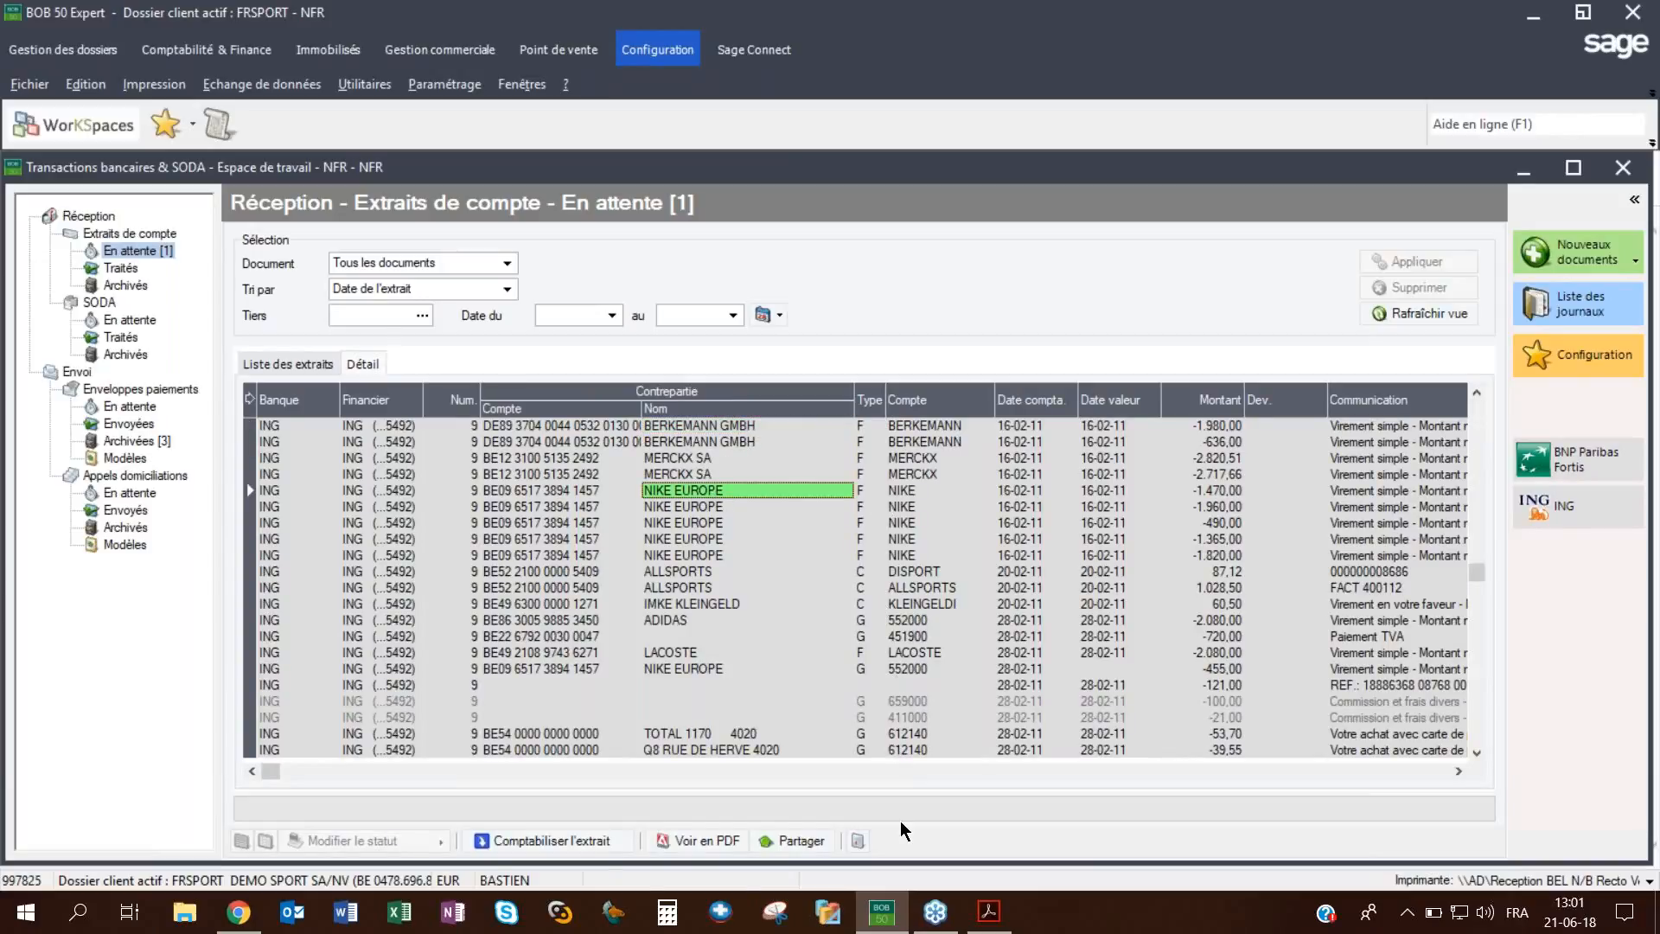
click(857, 841)
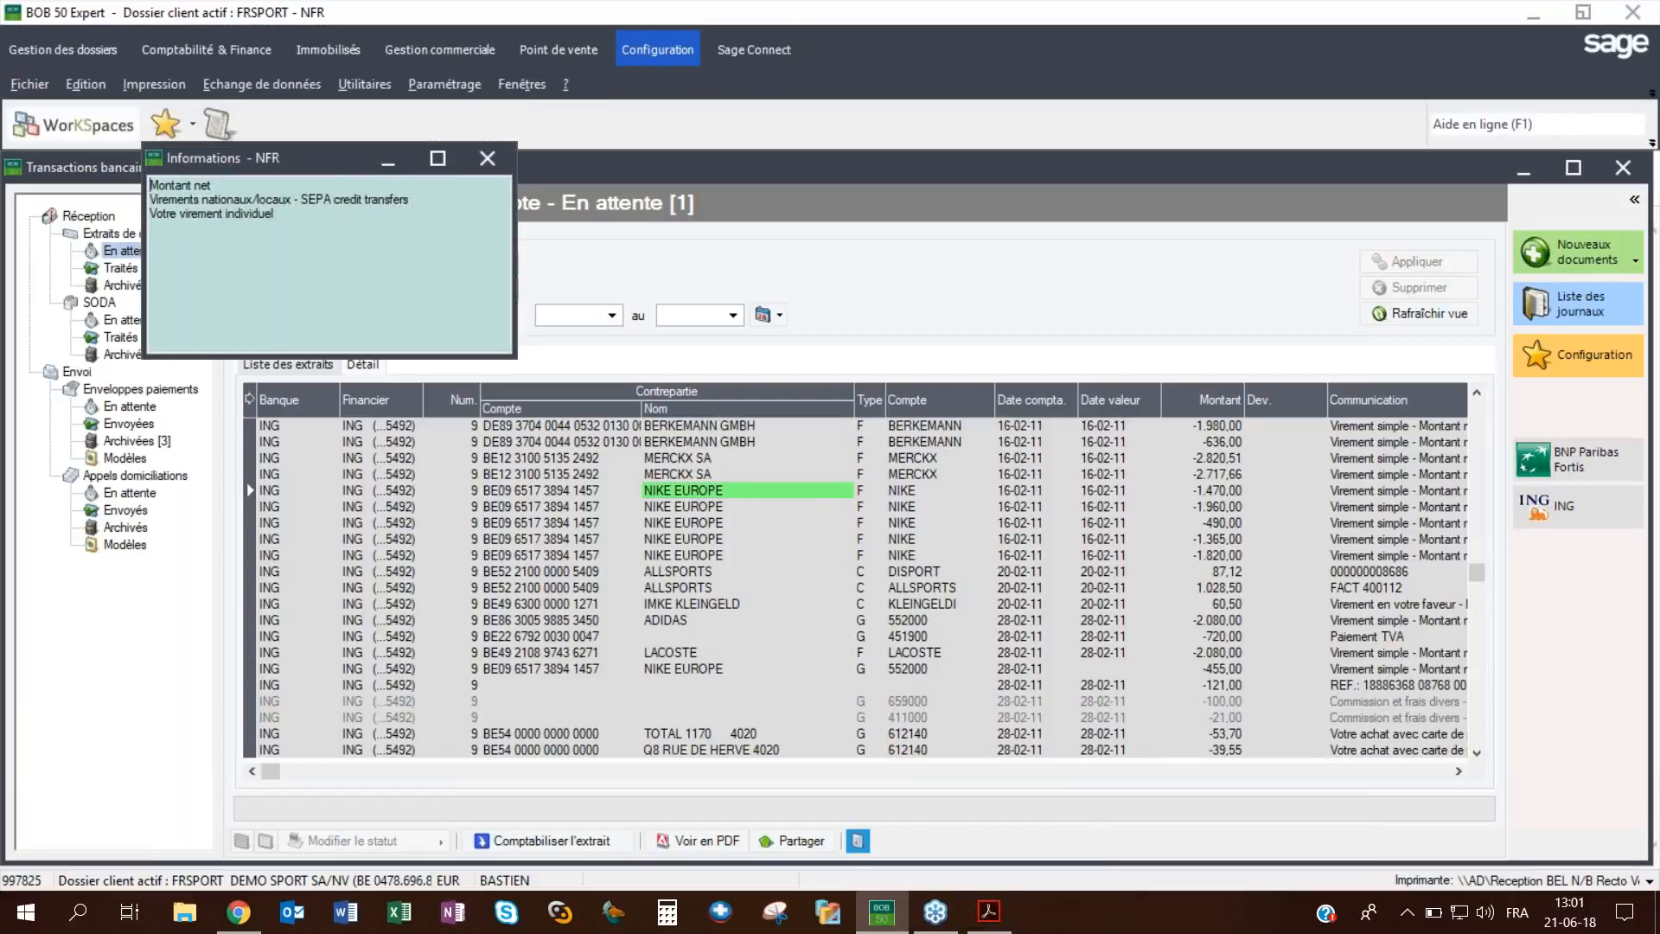
drag(325, 164, 1091, 443)
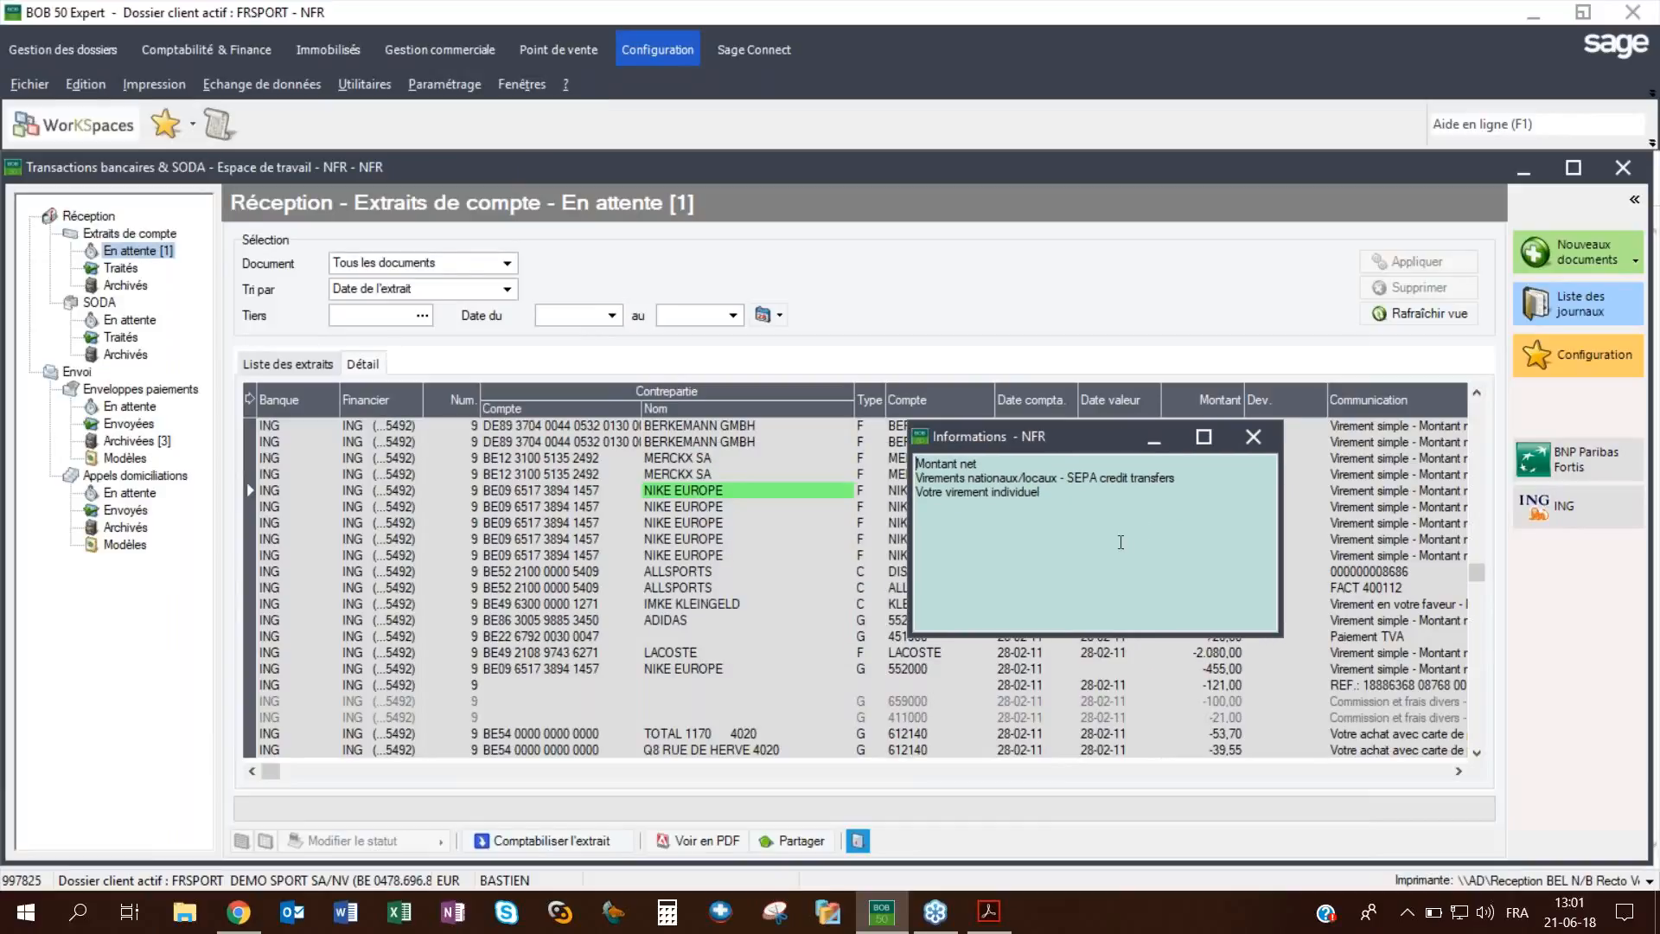
click(1268, 439)
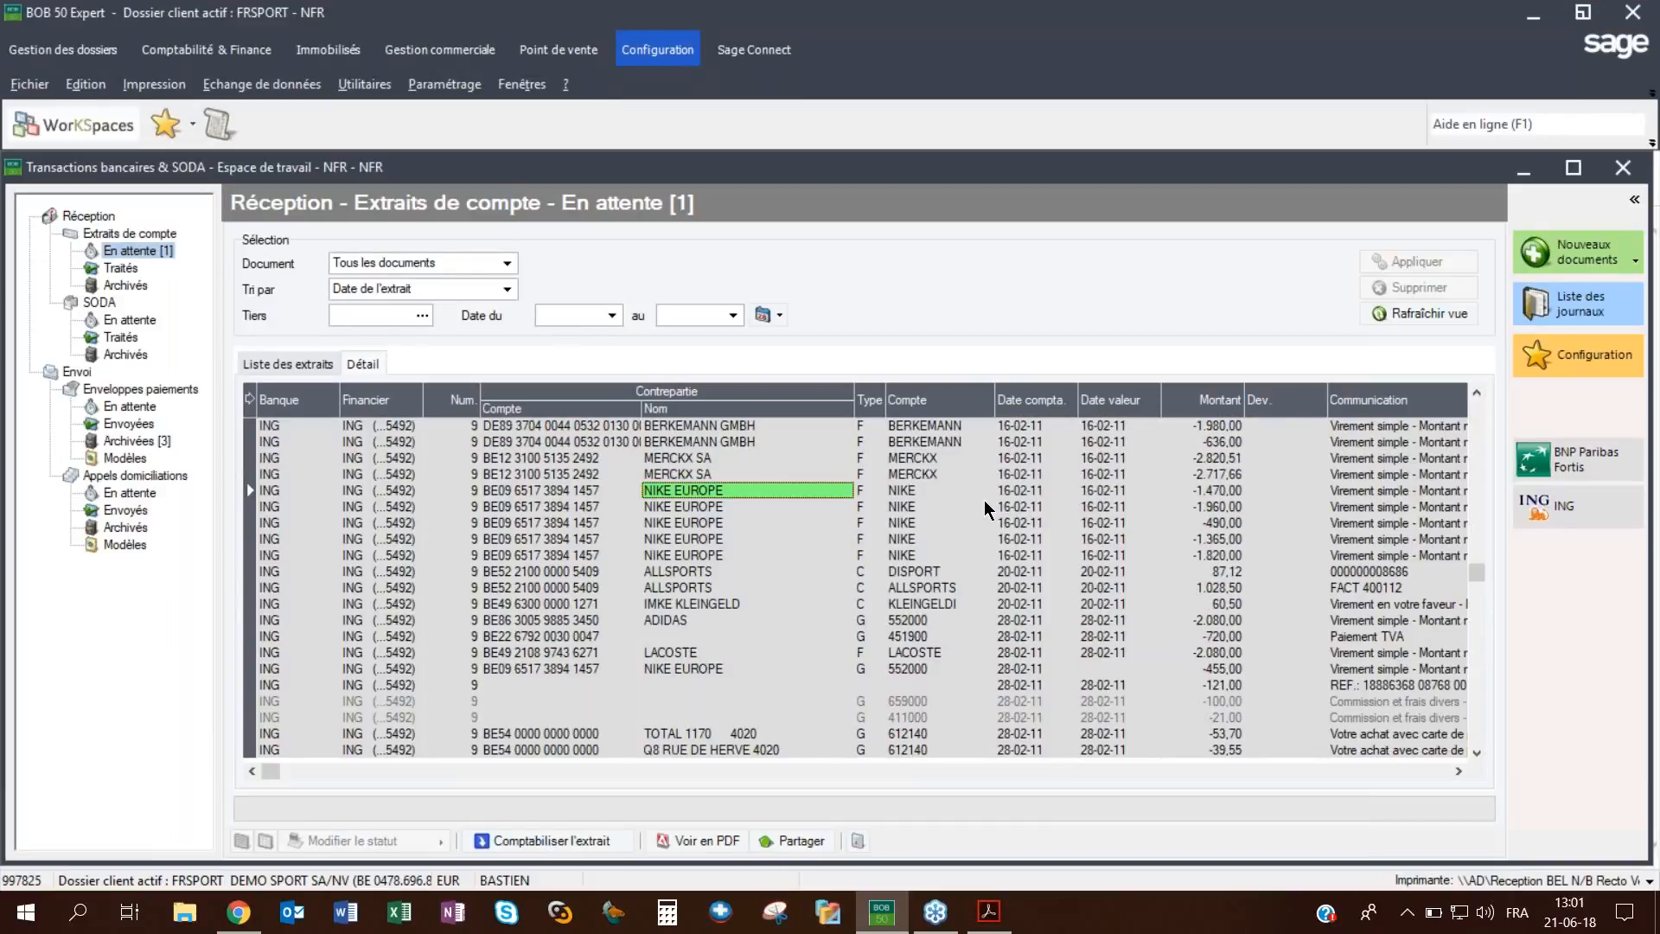
click(324, 364)
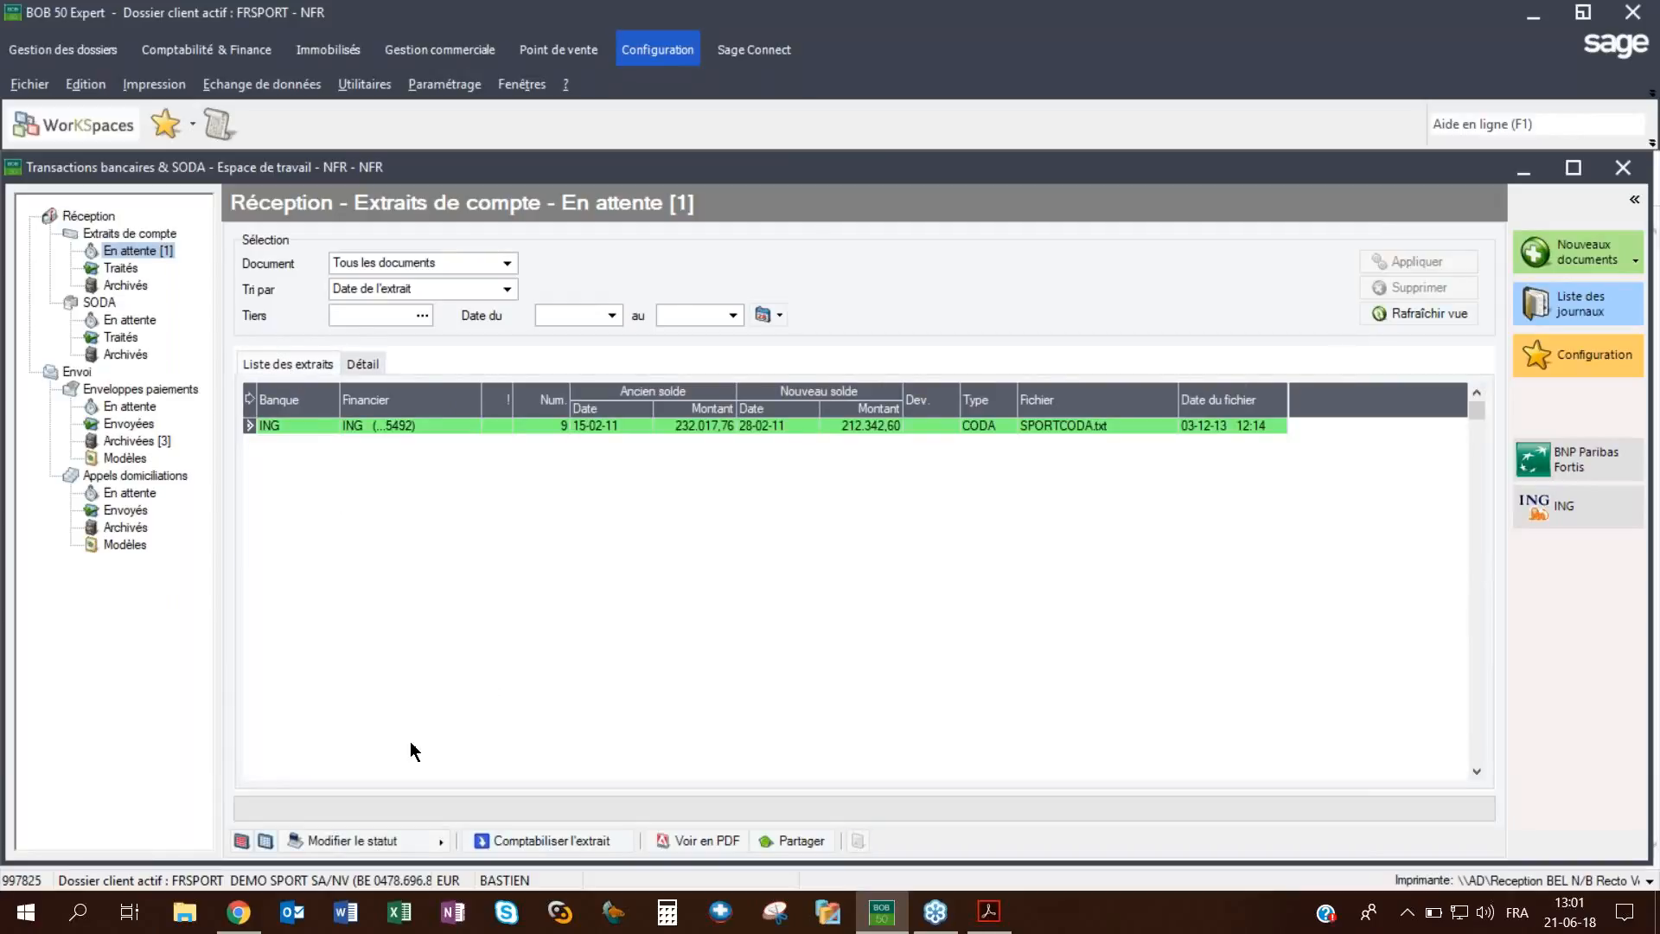
View the ING statement as a PDF, examine its "Extrait non officiel" footer, and return to the bank transactions workspace.
click(711, 843)
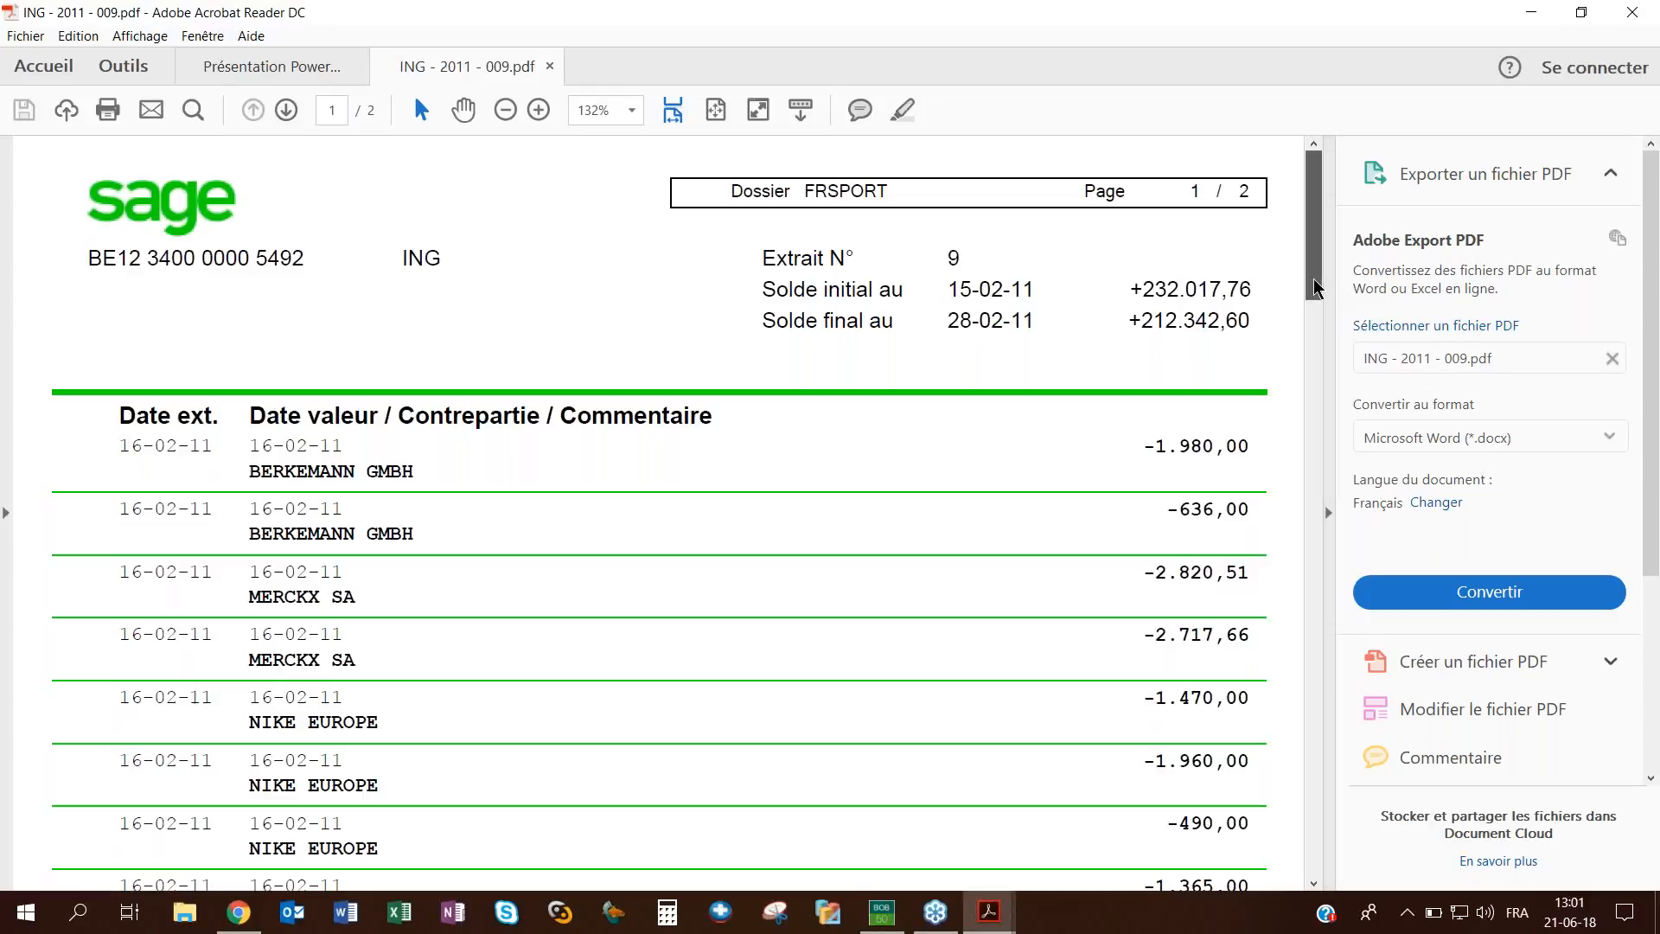
drag(1314, 287, 1314, 568)
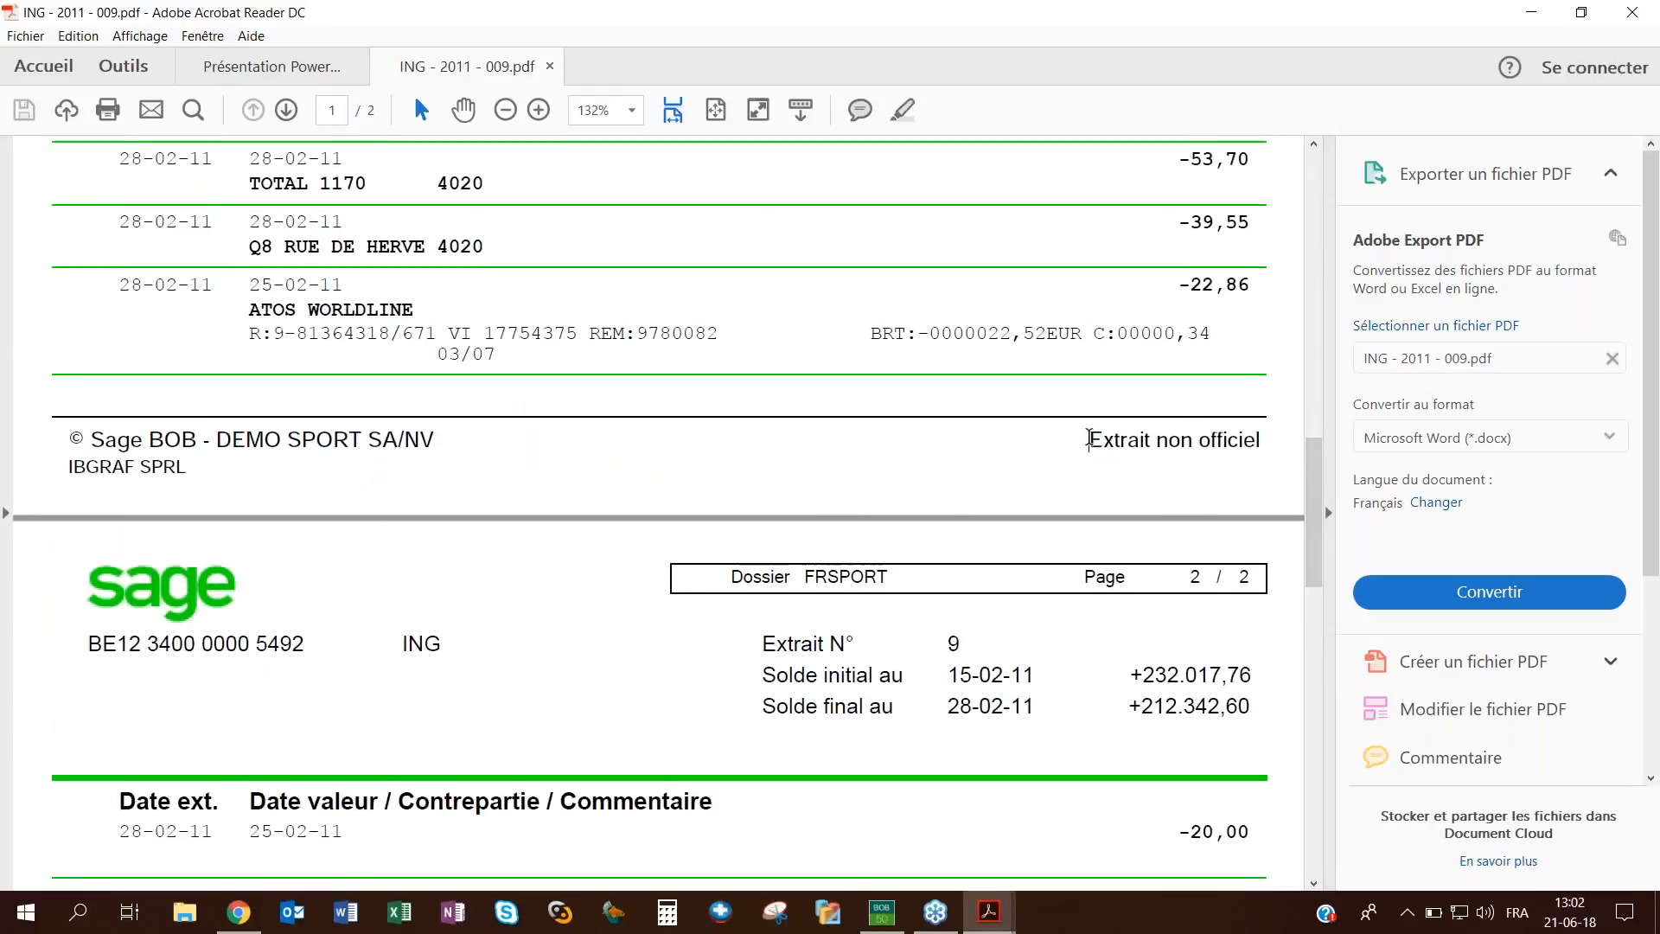
drag(1089, 438, 1239, 438)
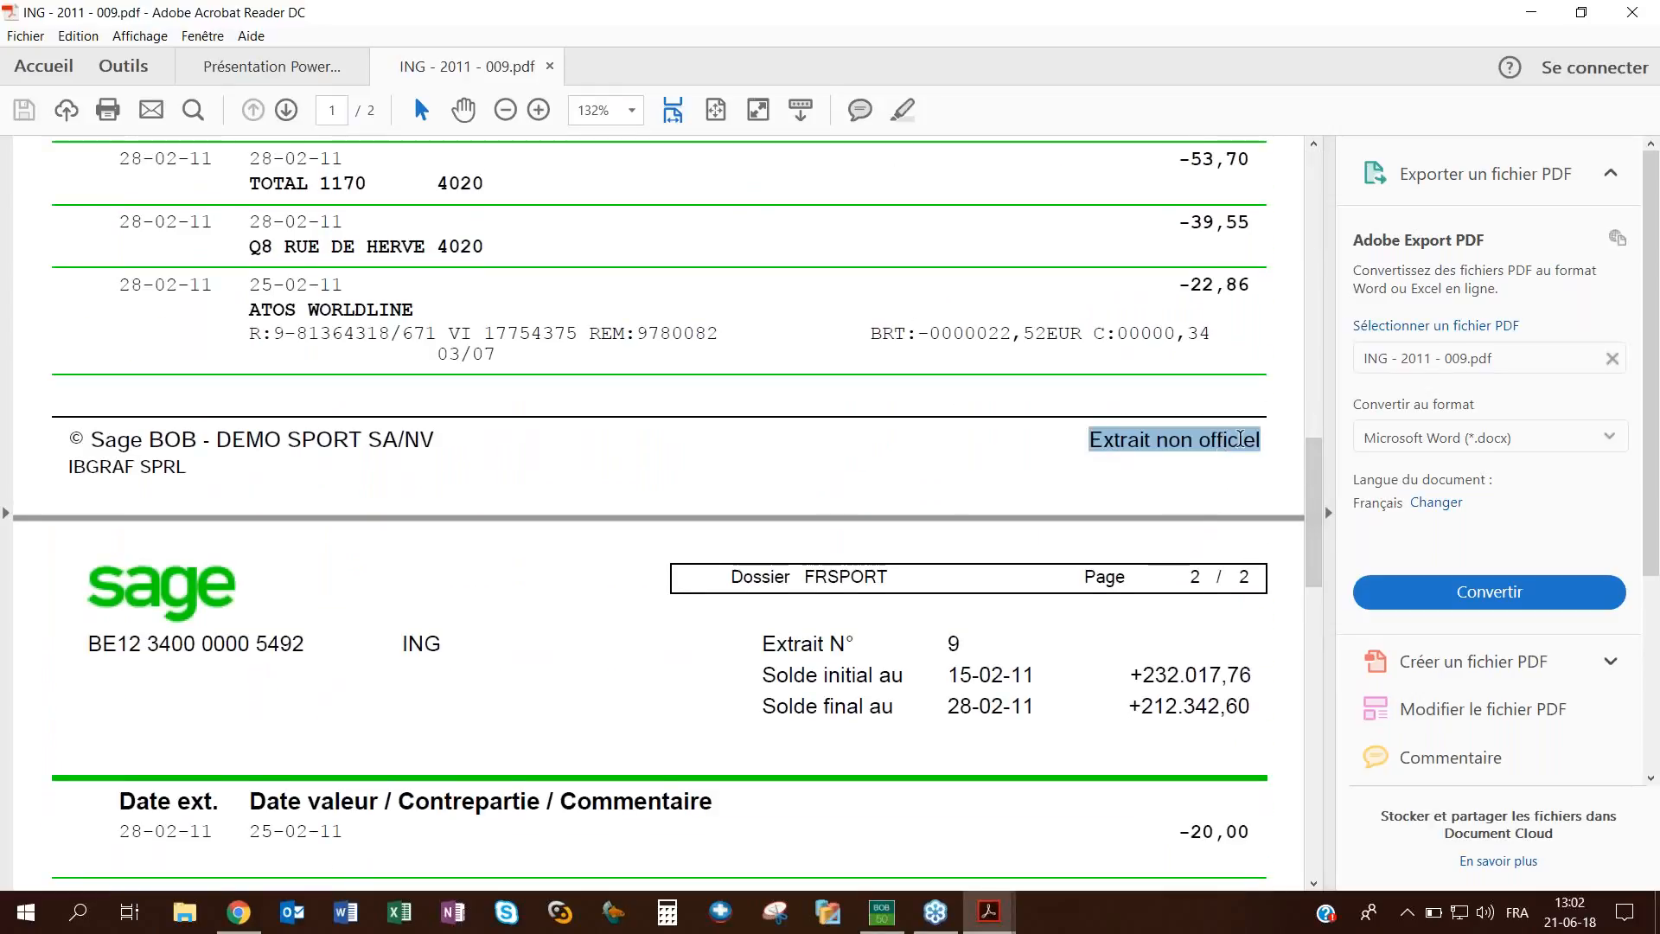
click(1630, 14)
click(847, 487)
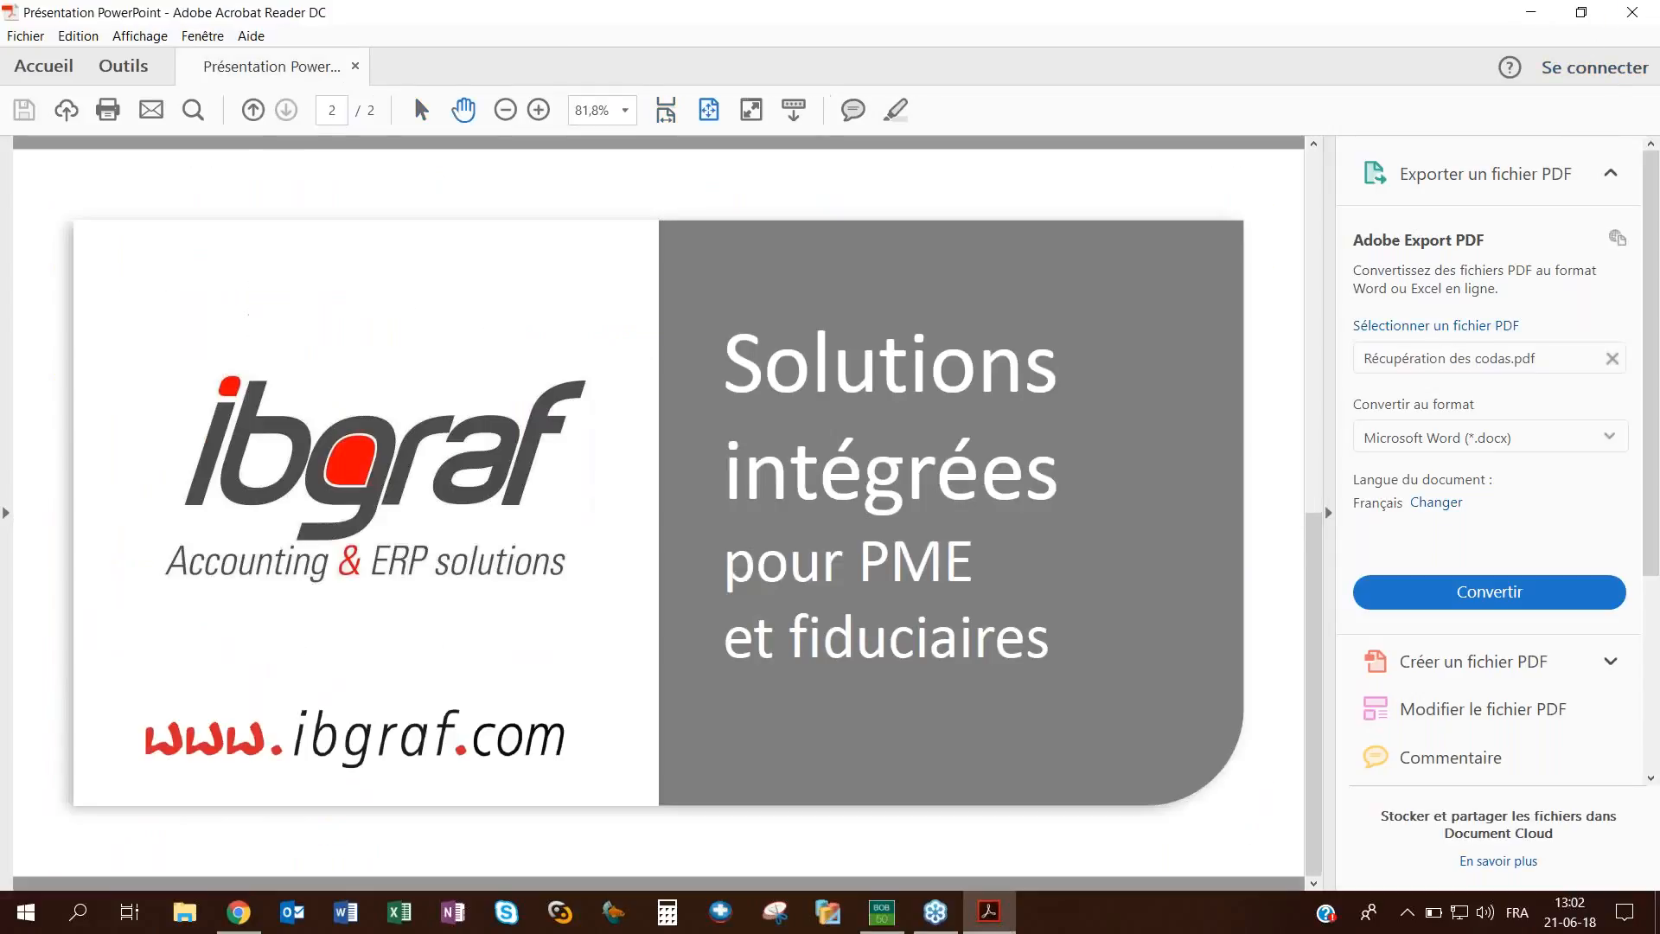
click(1531, 13)
Examine the sharing options and the statuses available for the pending ING statement without applying any.
click(791, 840)
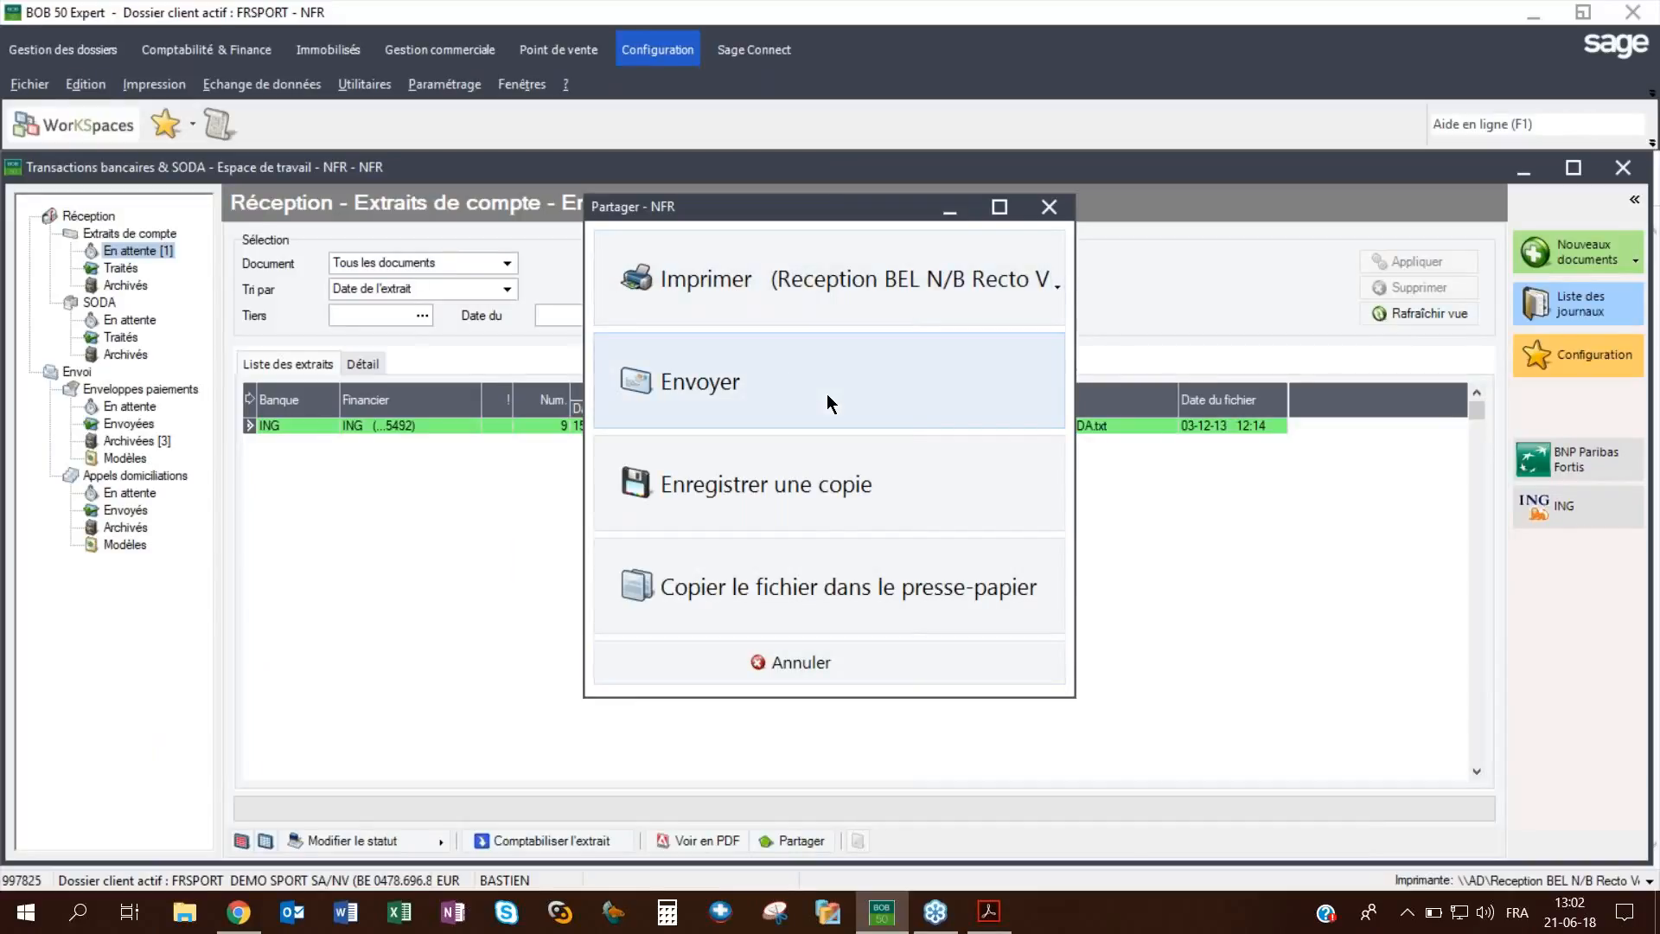
click(806, 668)
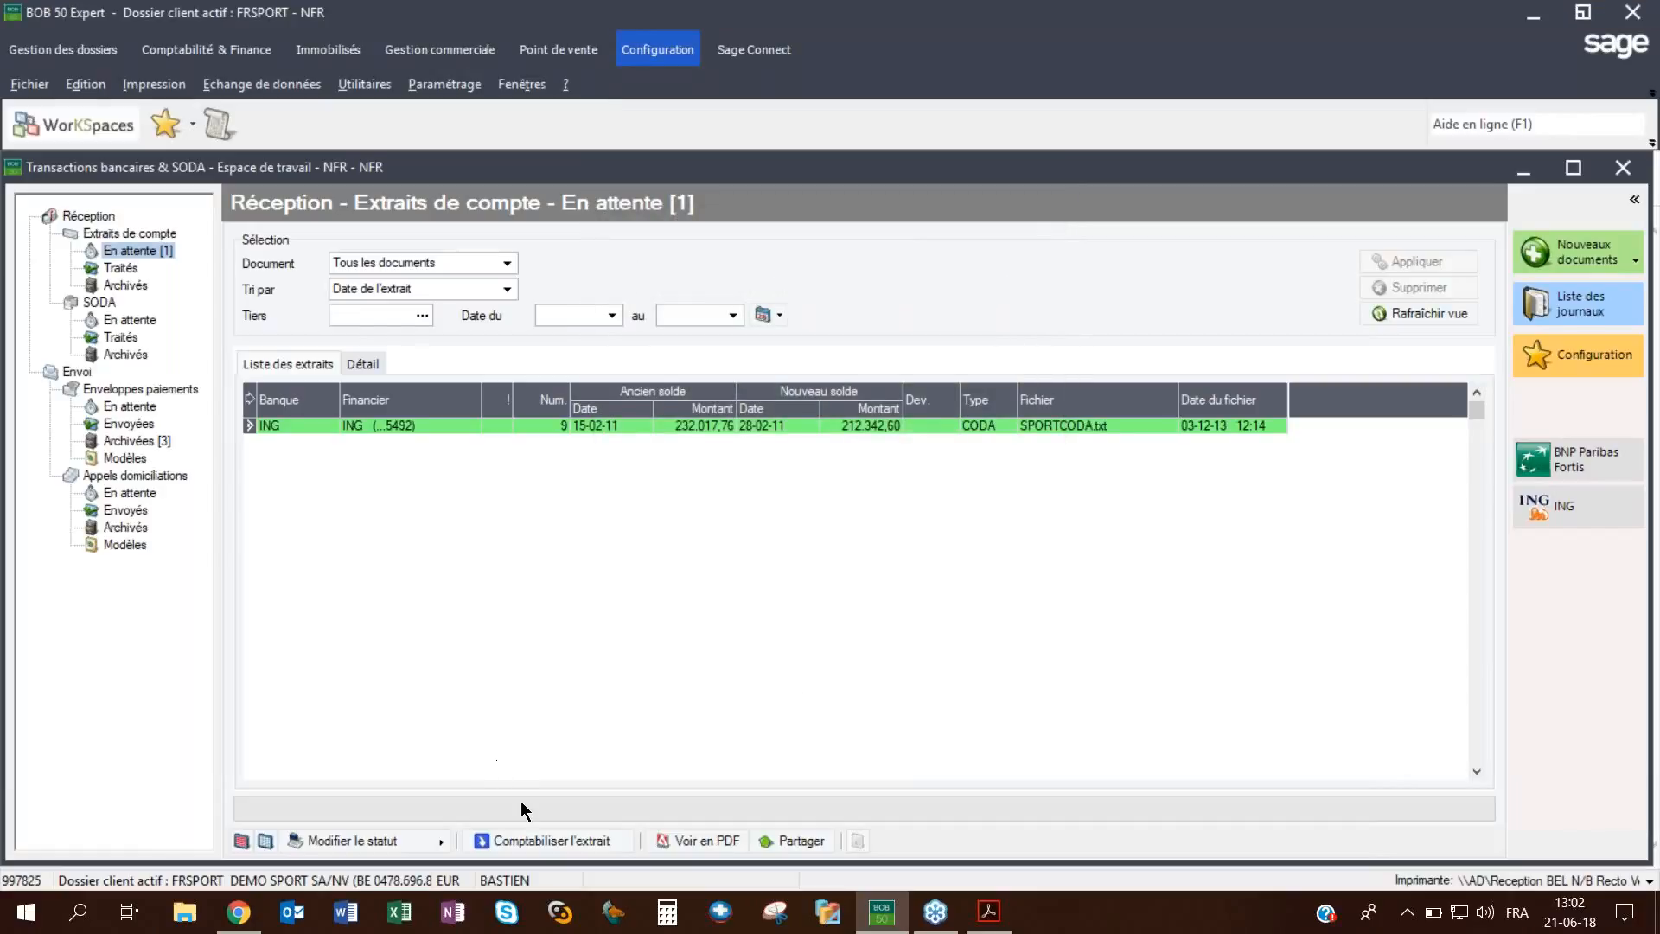
click(441, 841)
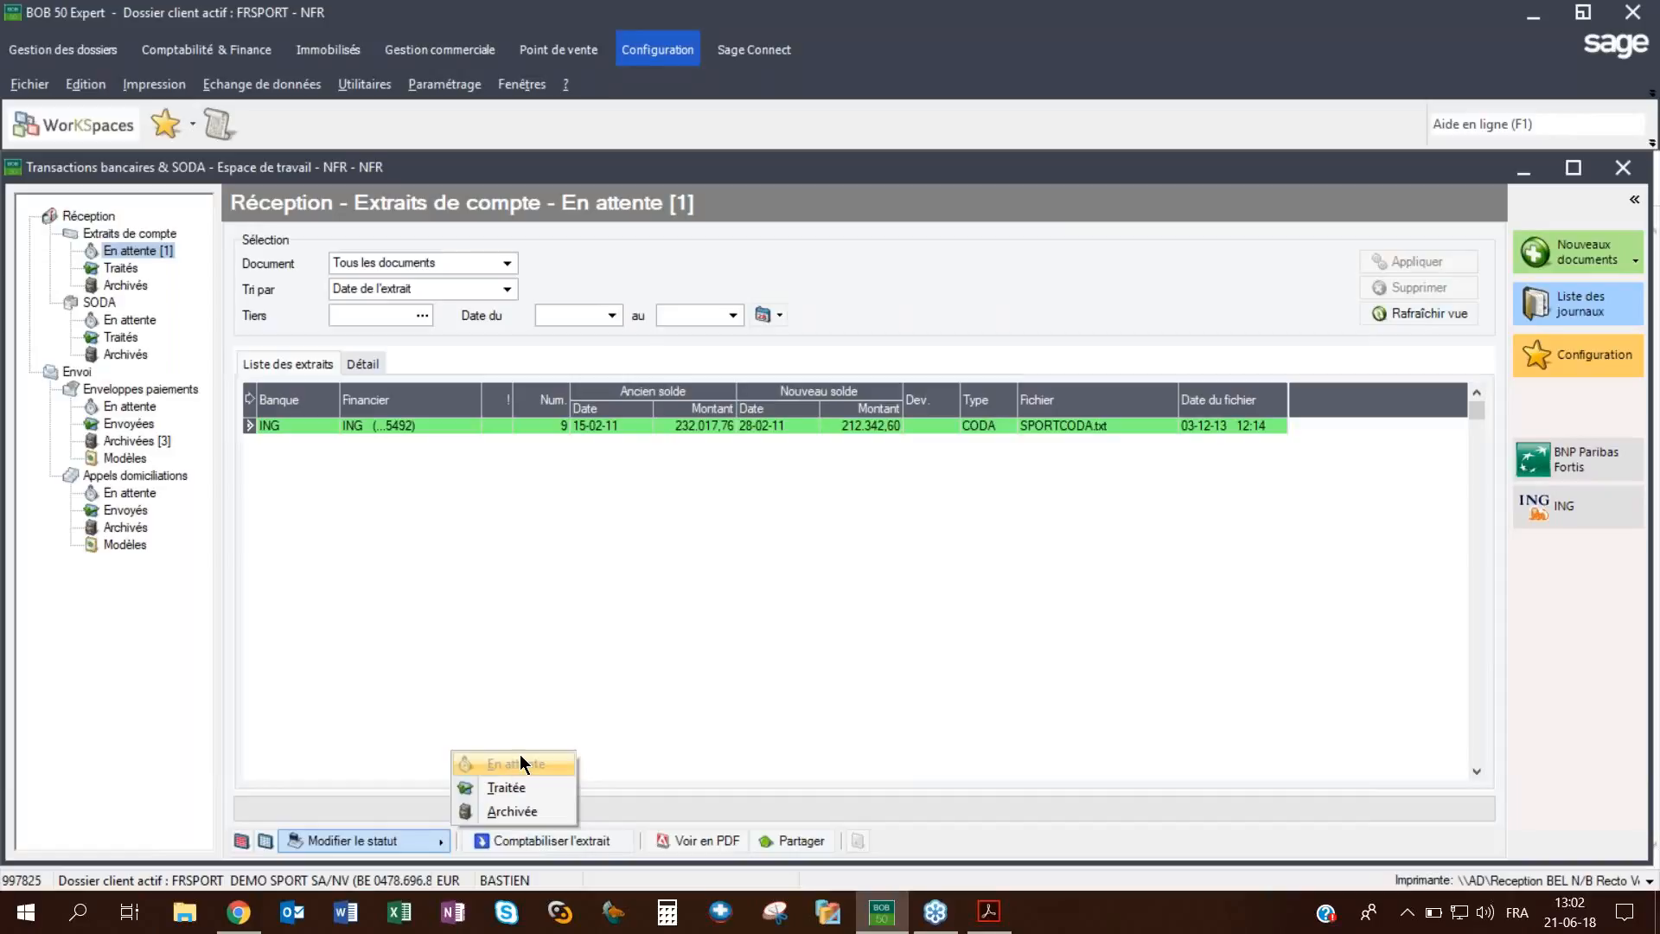
click(572, 583)
Post the pending ING statement to the ING journal as document 520009, with automatic period selection and automatic opening of the entry.
double_click(616, 427)
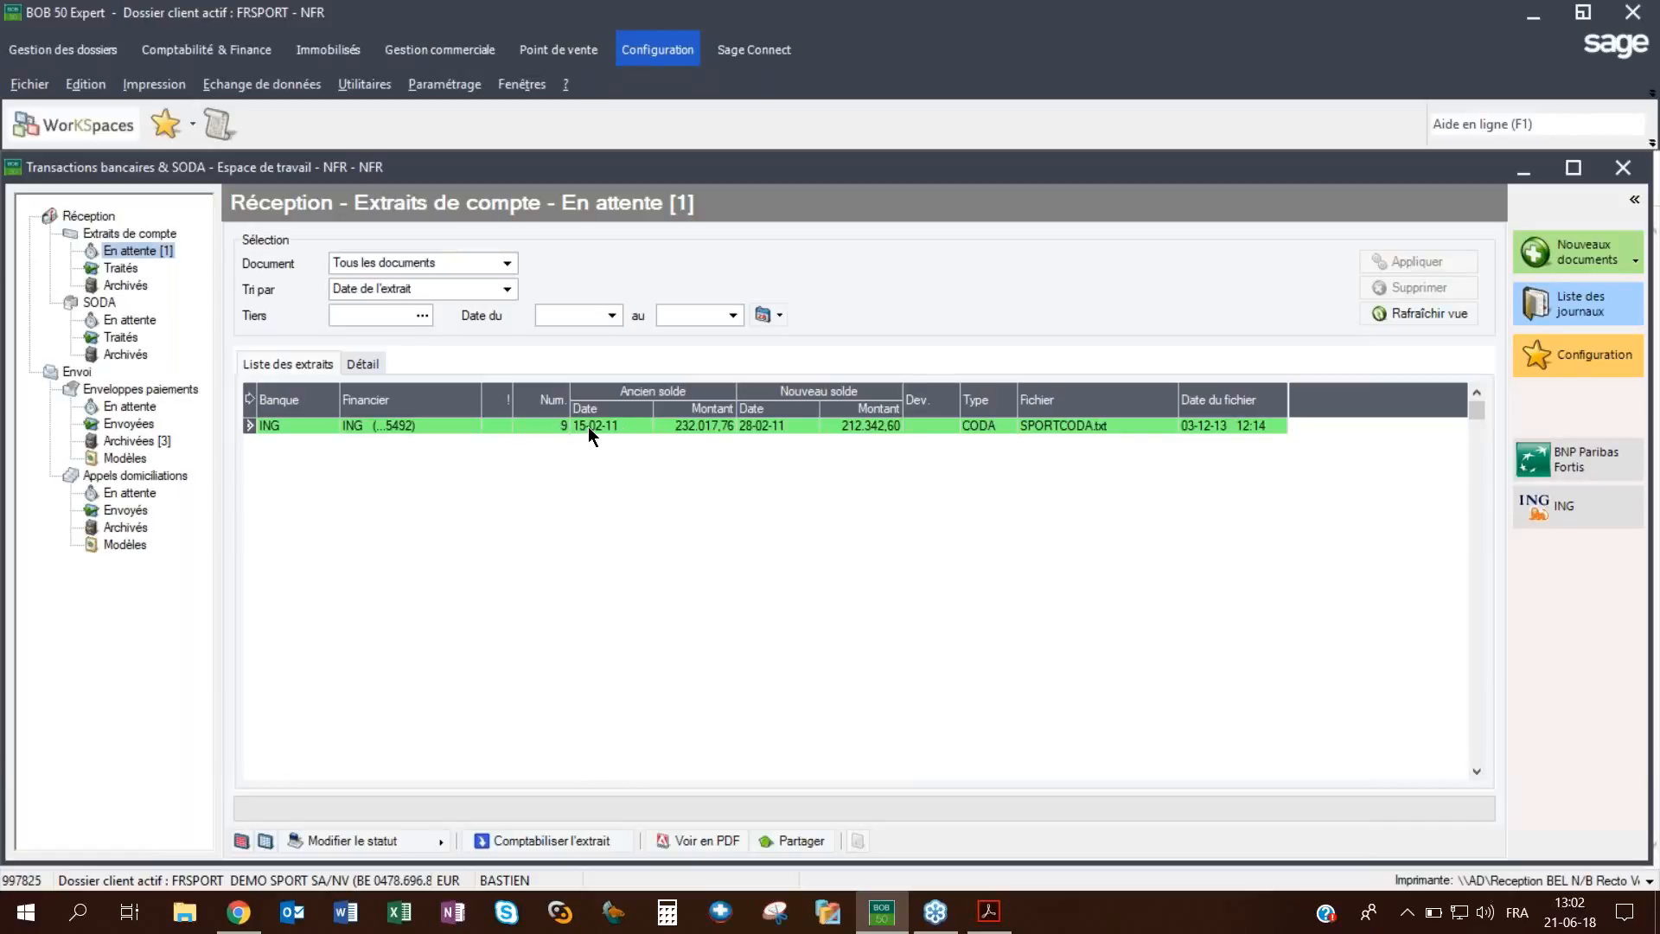
click(666, 424)
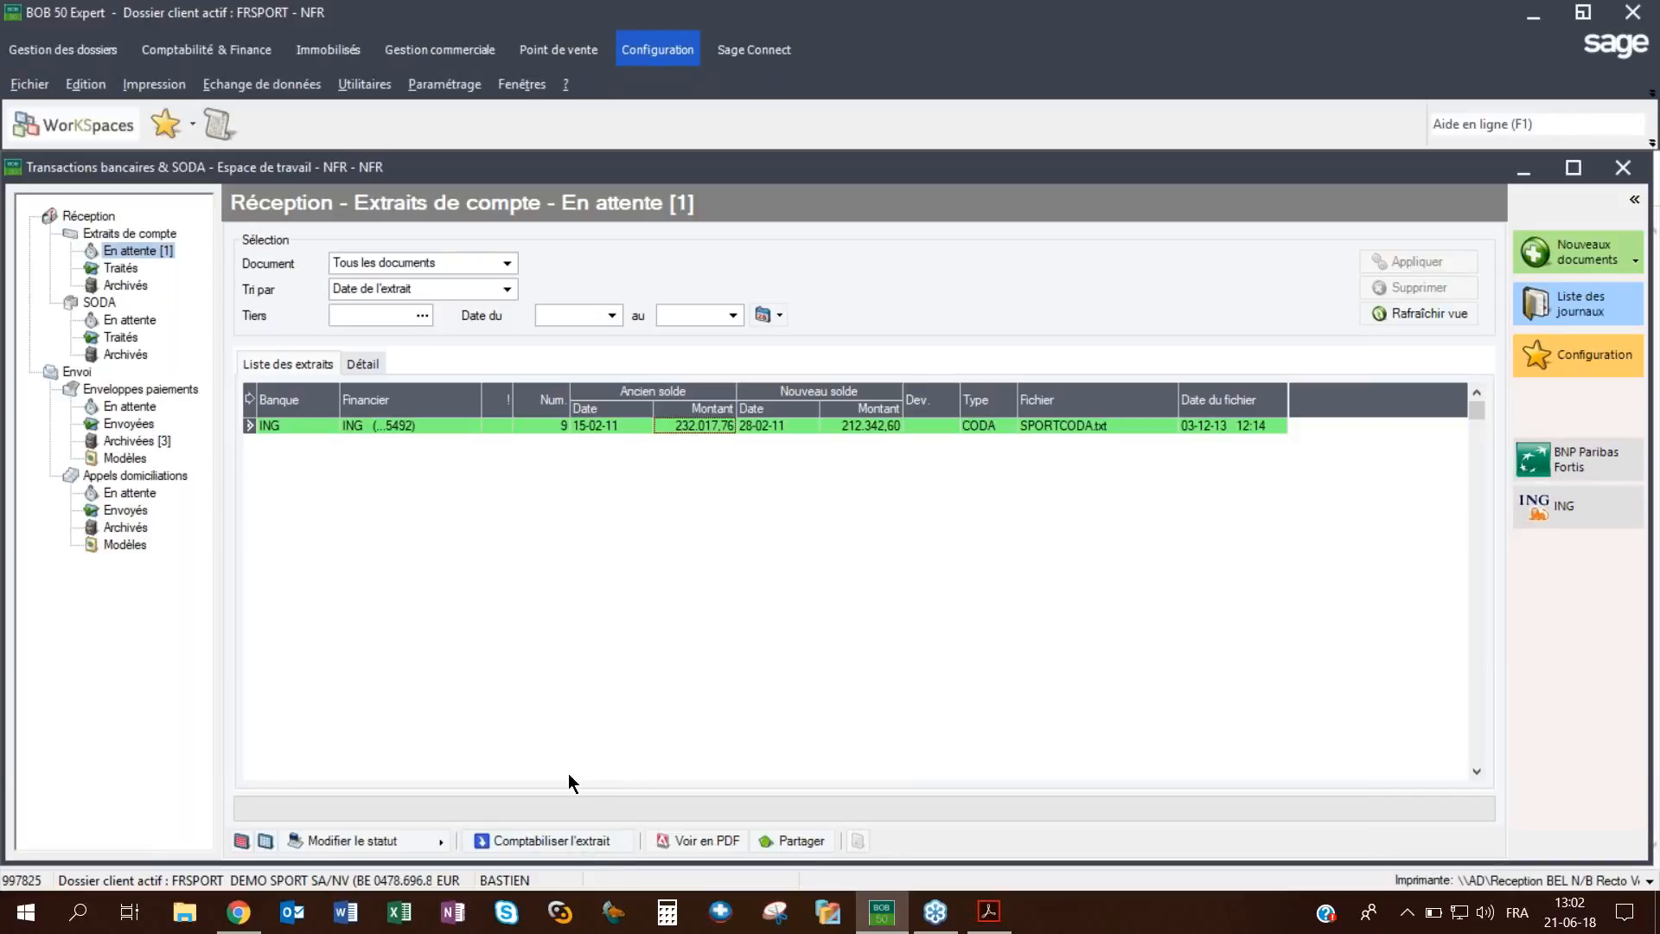
click(562, 838)
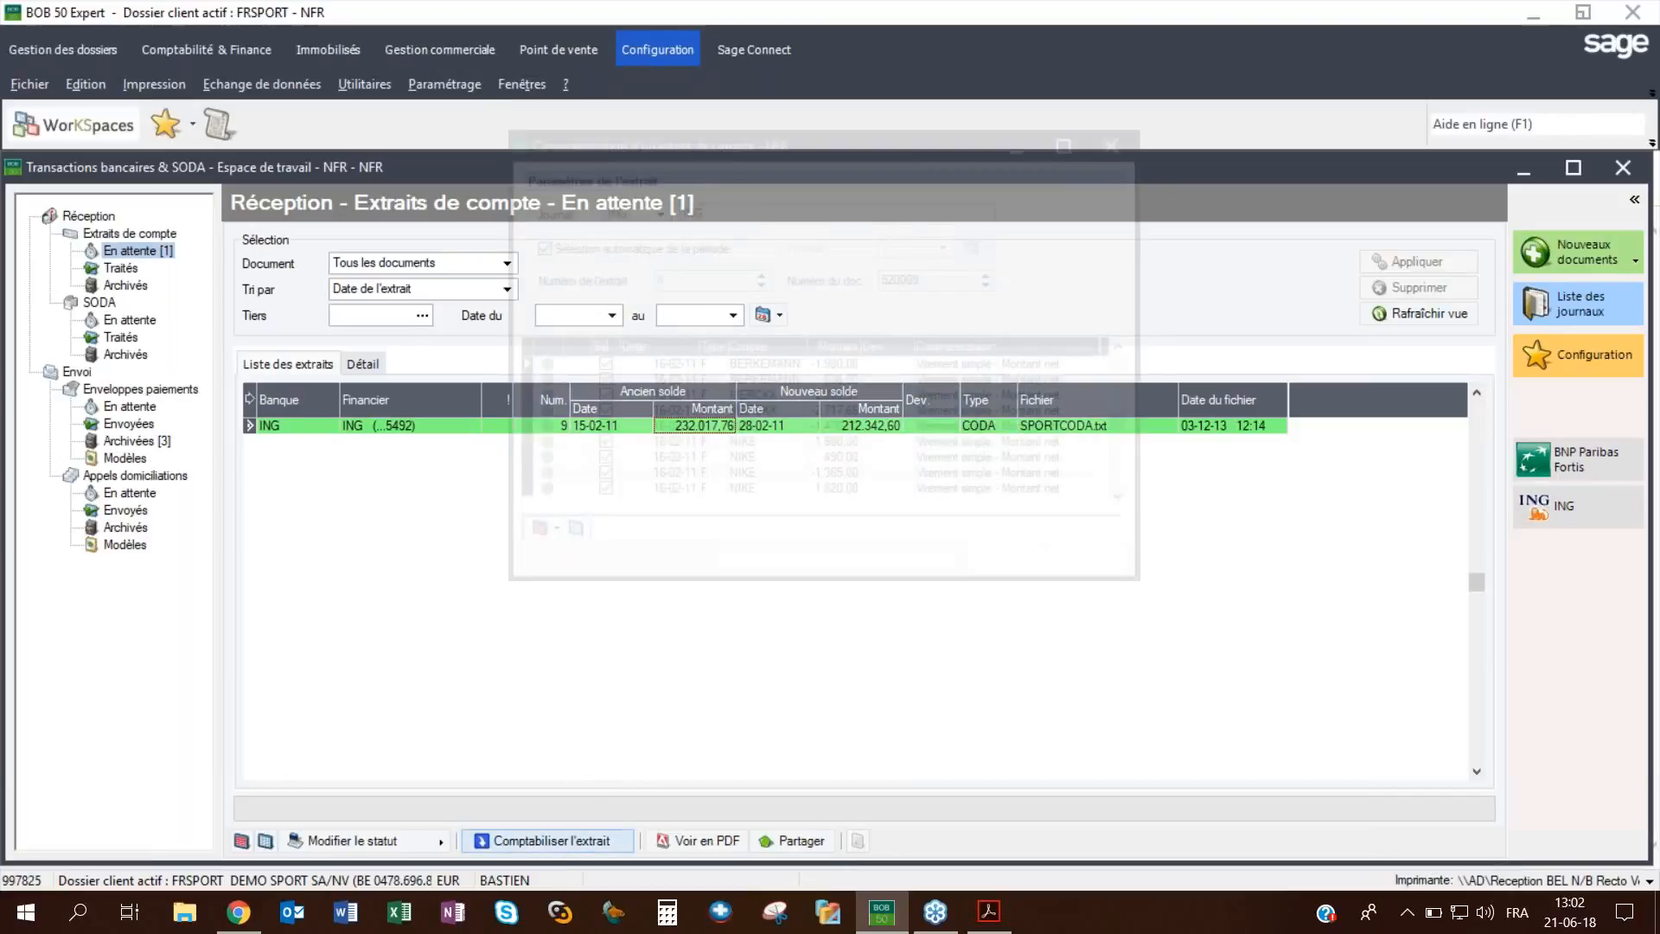
drag(861, 142, 770, 278)
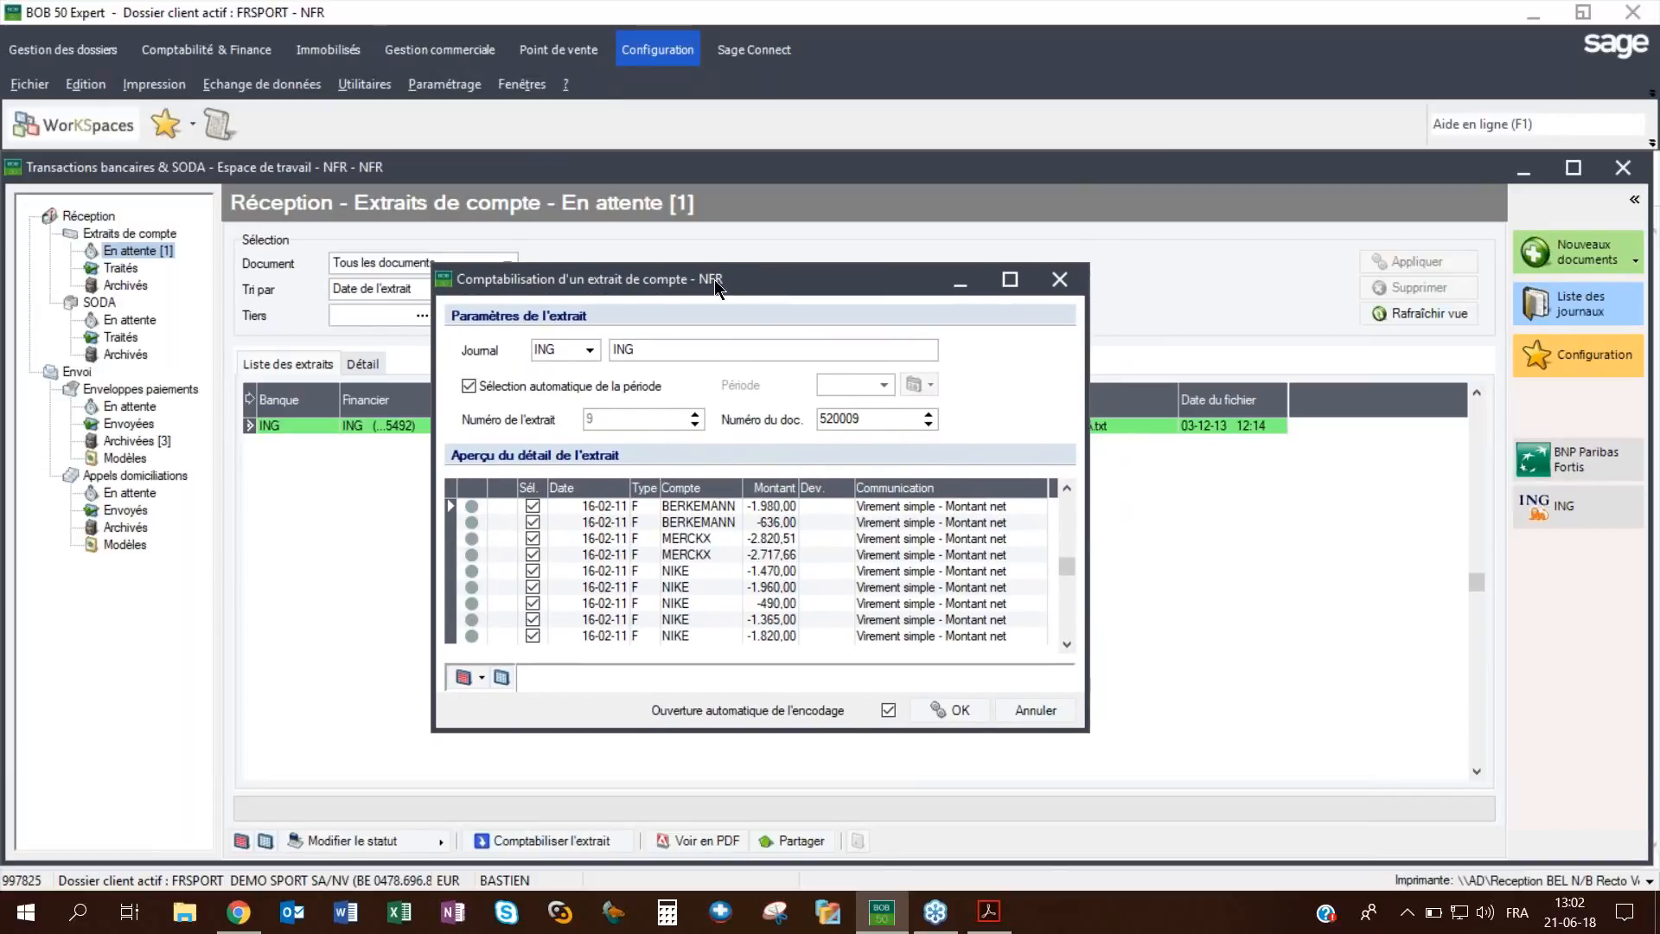
drag(714, 278, 714, 300)
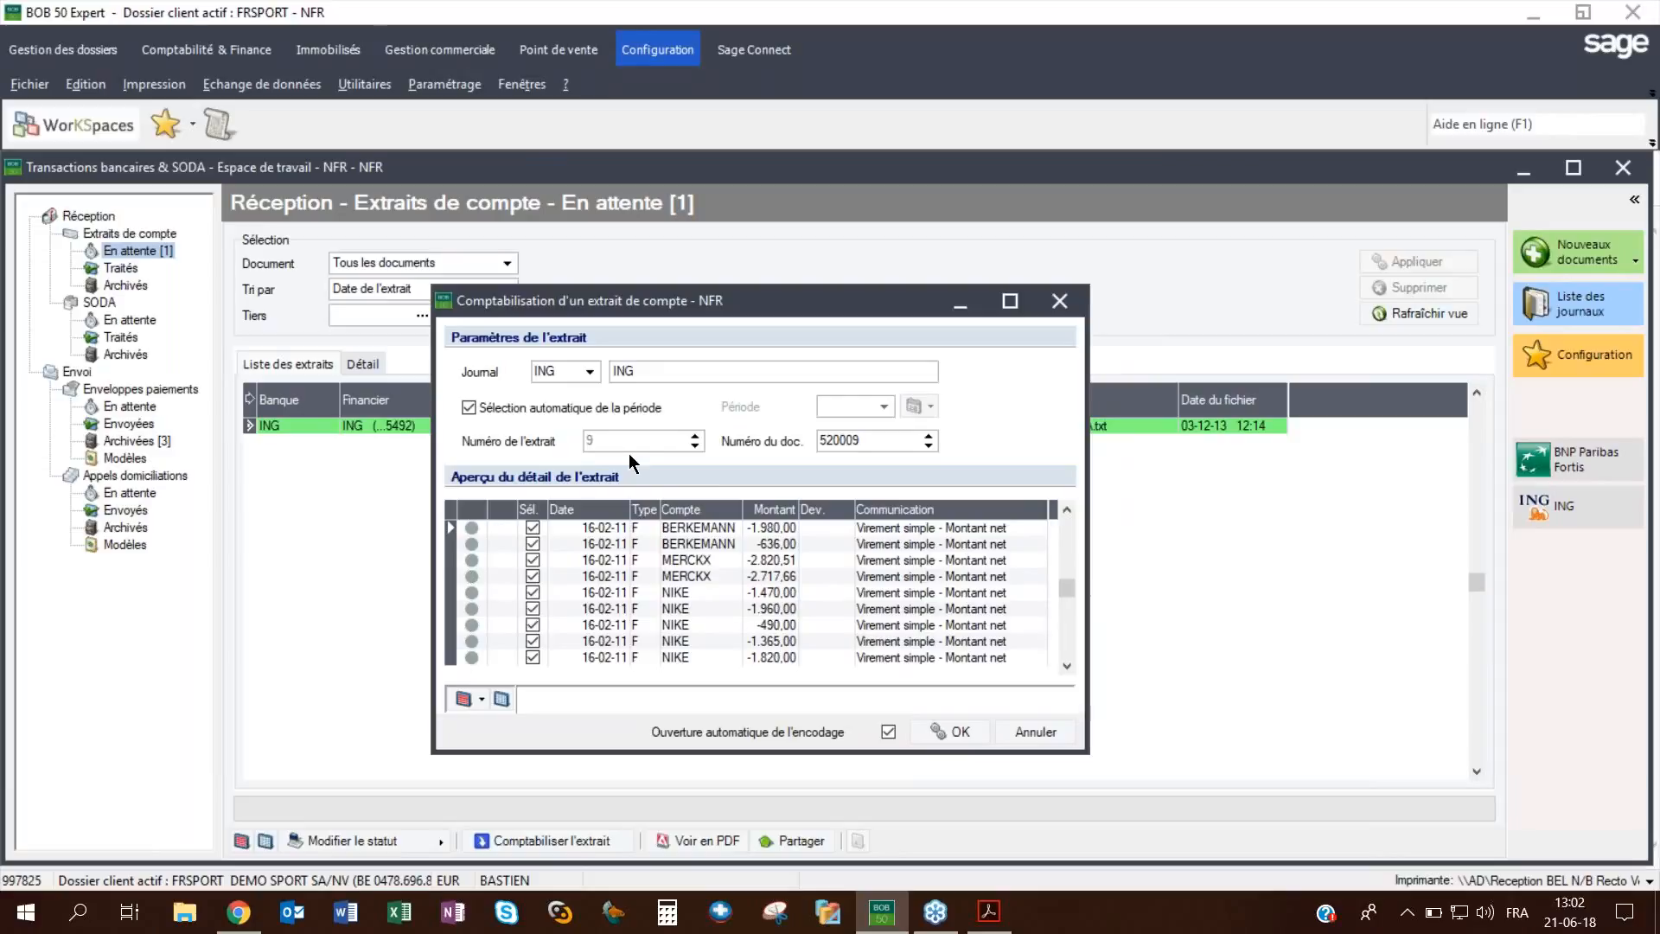
drag(801, 305, 803, 255)
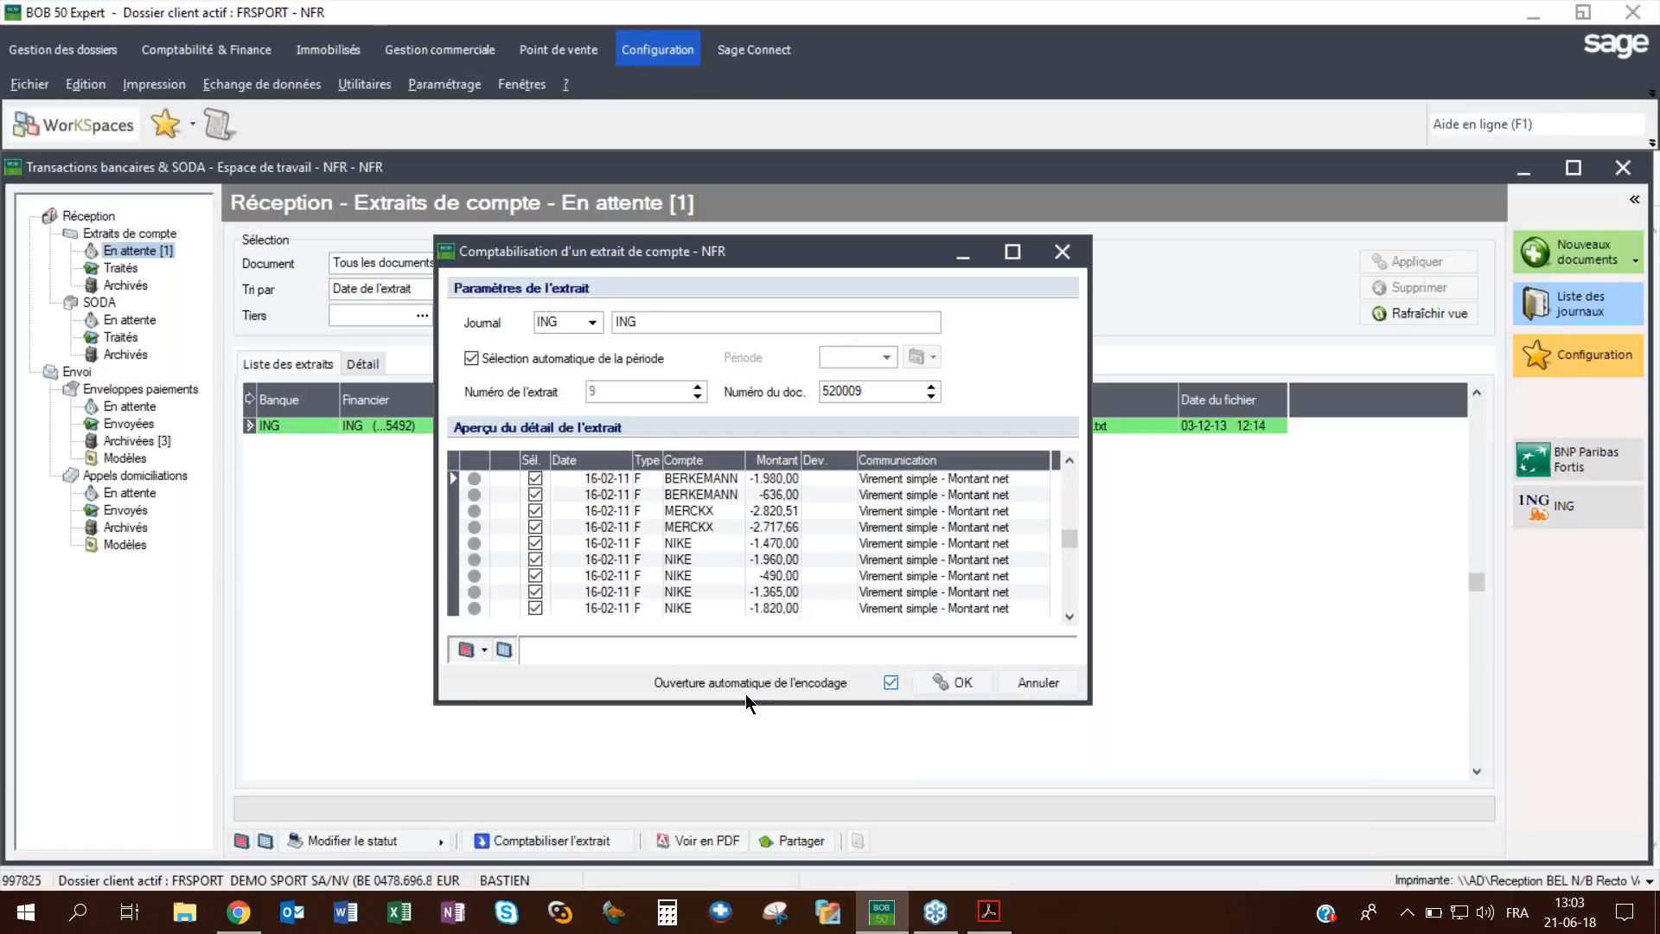
click(959, 681)
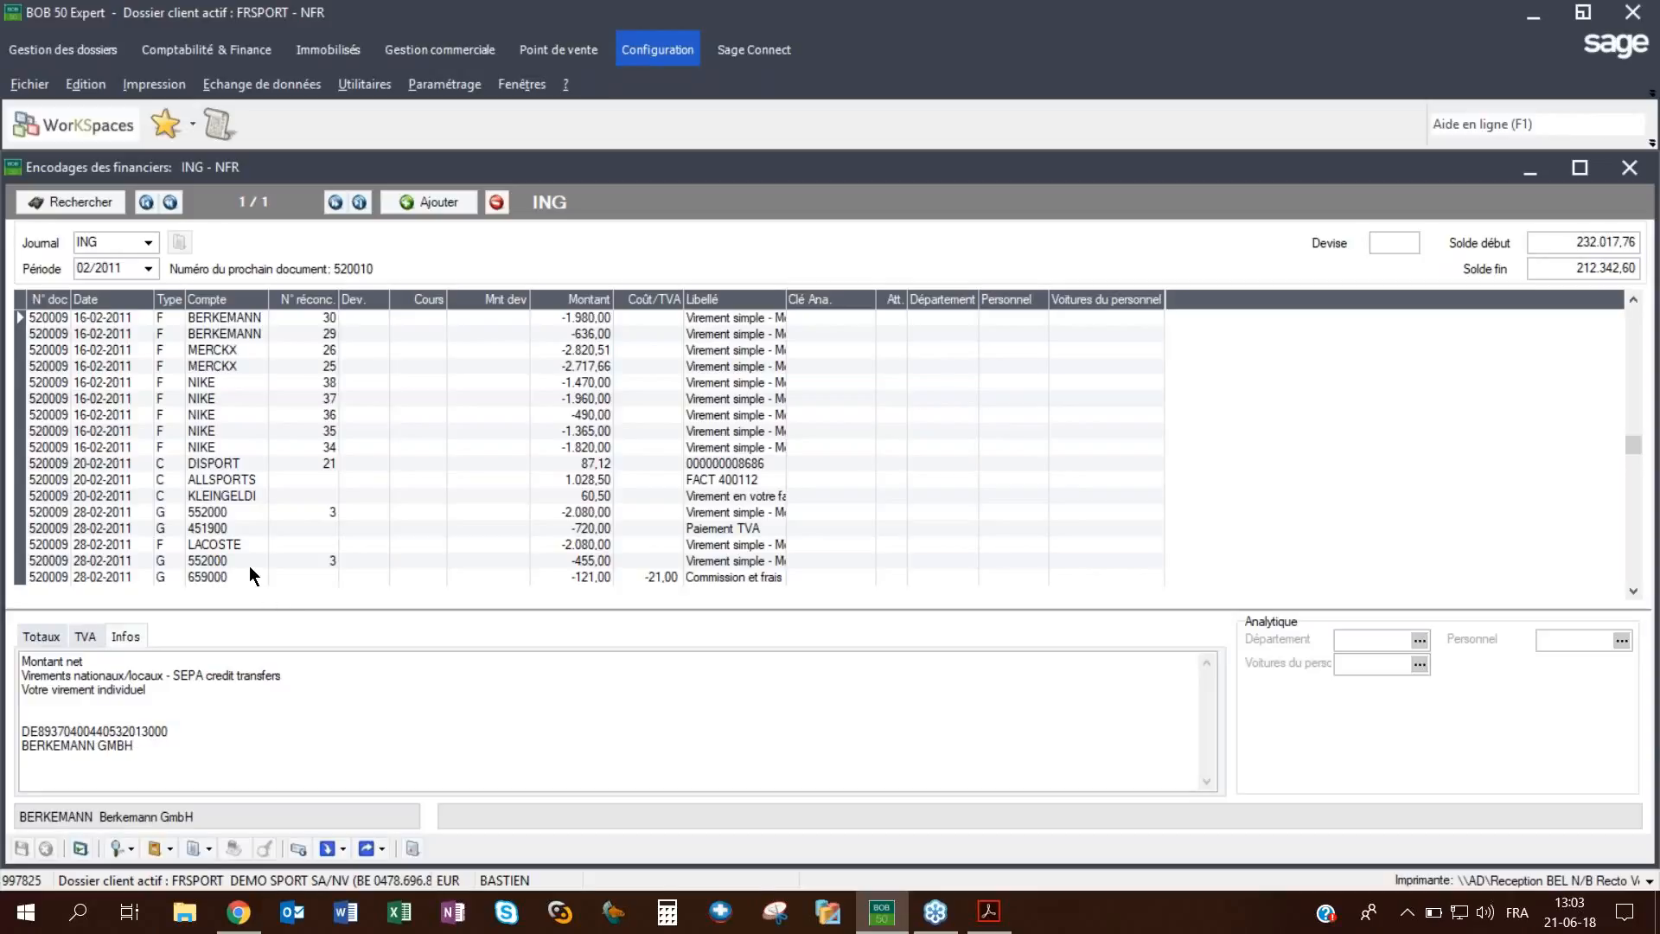
Assign the 60,50 receipt line of 20-02-2011 to client TEST and add the payer's bank account to that client.
click(219, 497)
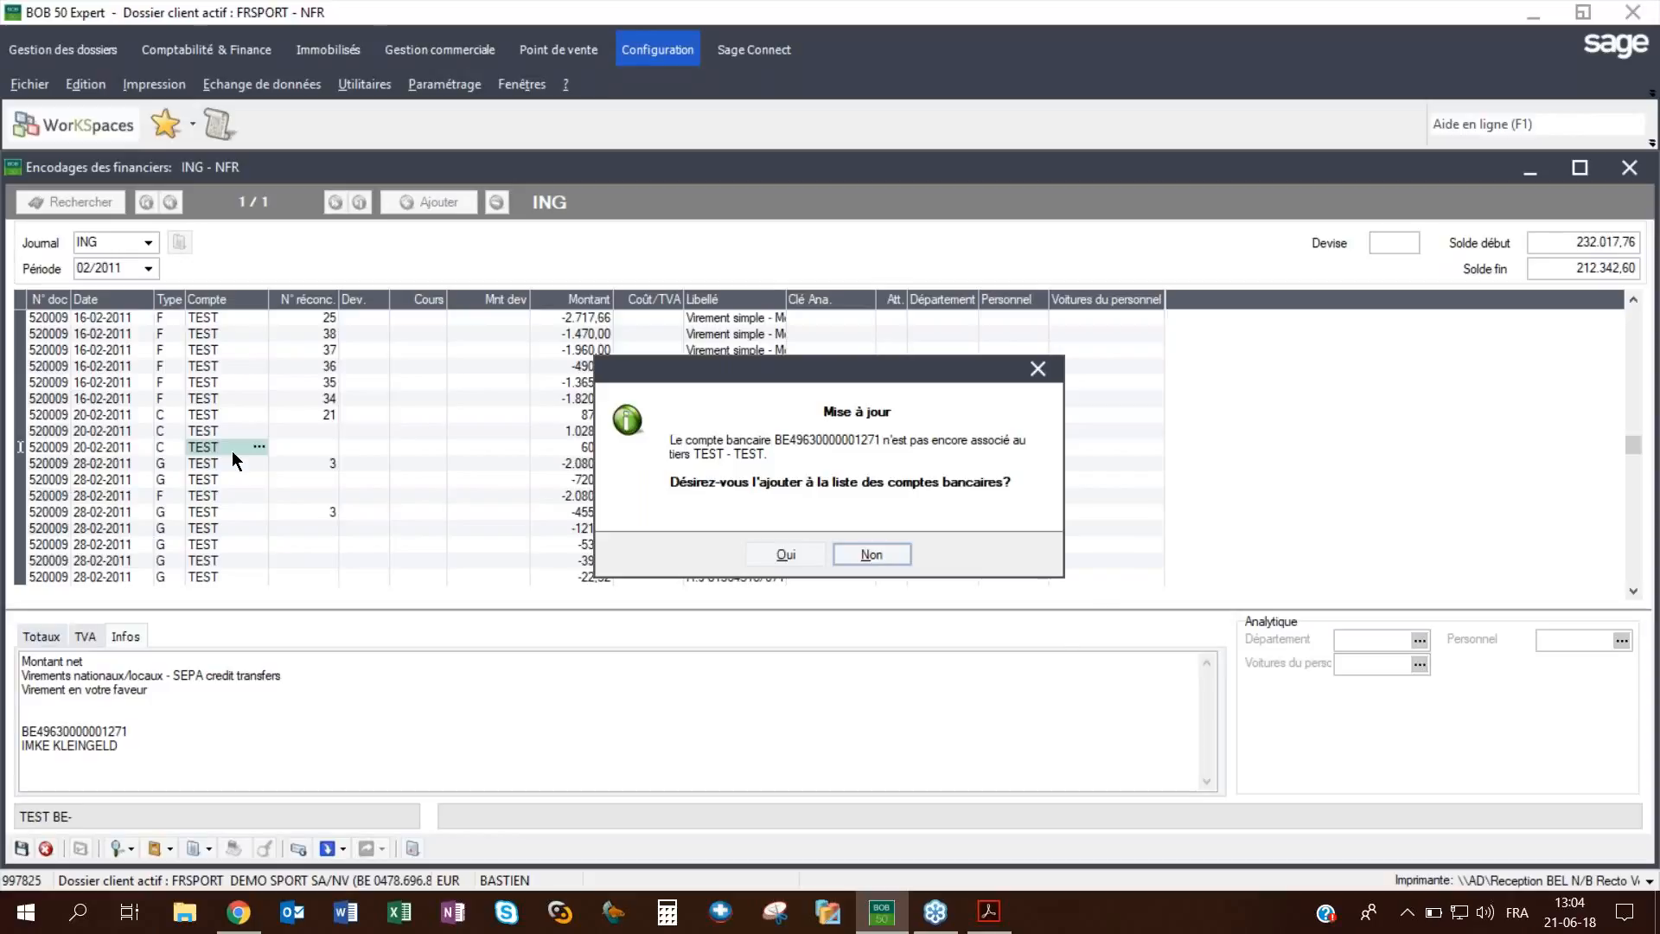
click(787, 553)
click(386, 732)
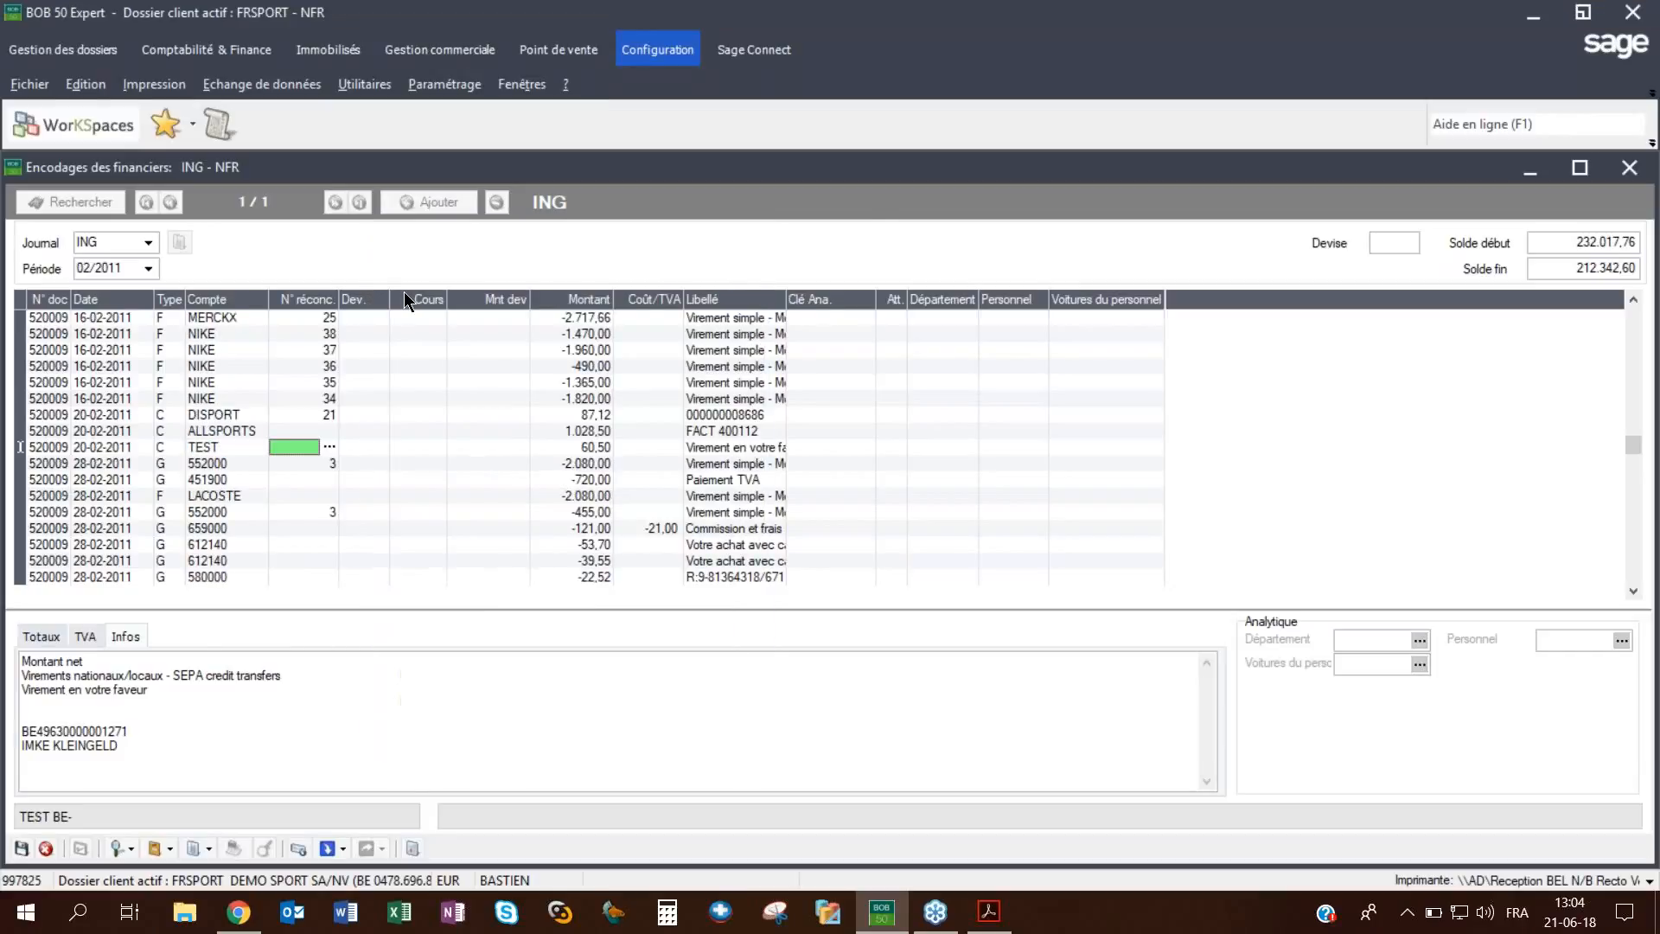
Open client TEST's record from the client list, check its bank accounts, and return to the ING entry.
click(187, 54)
text(TEST)
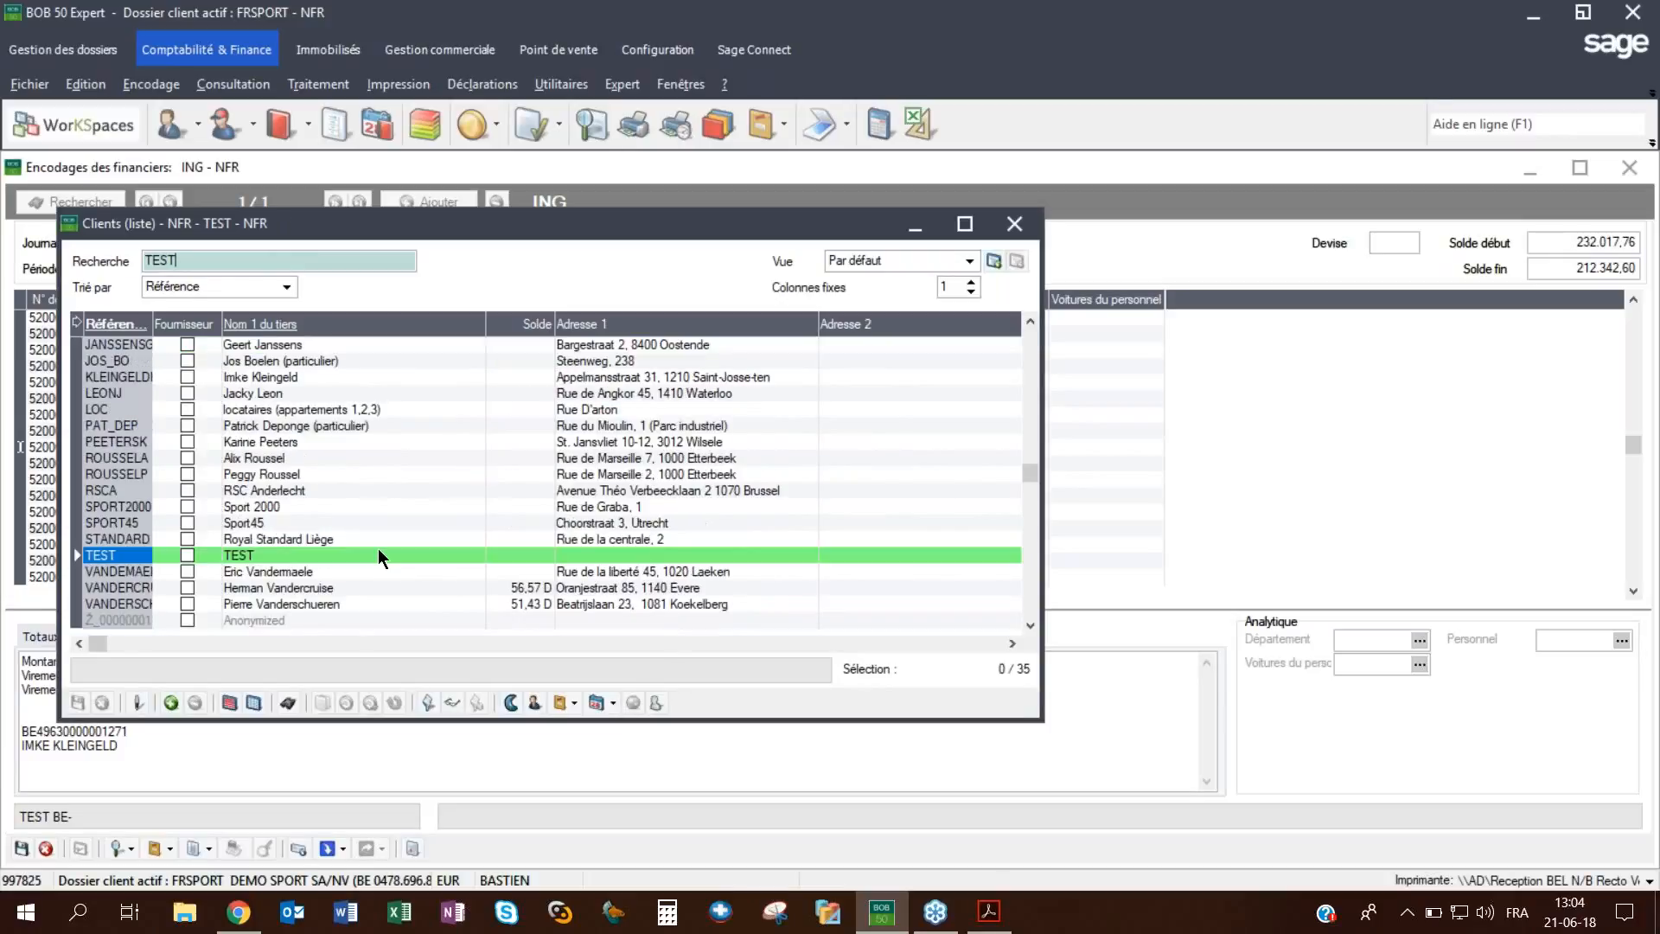
click(375, 554)
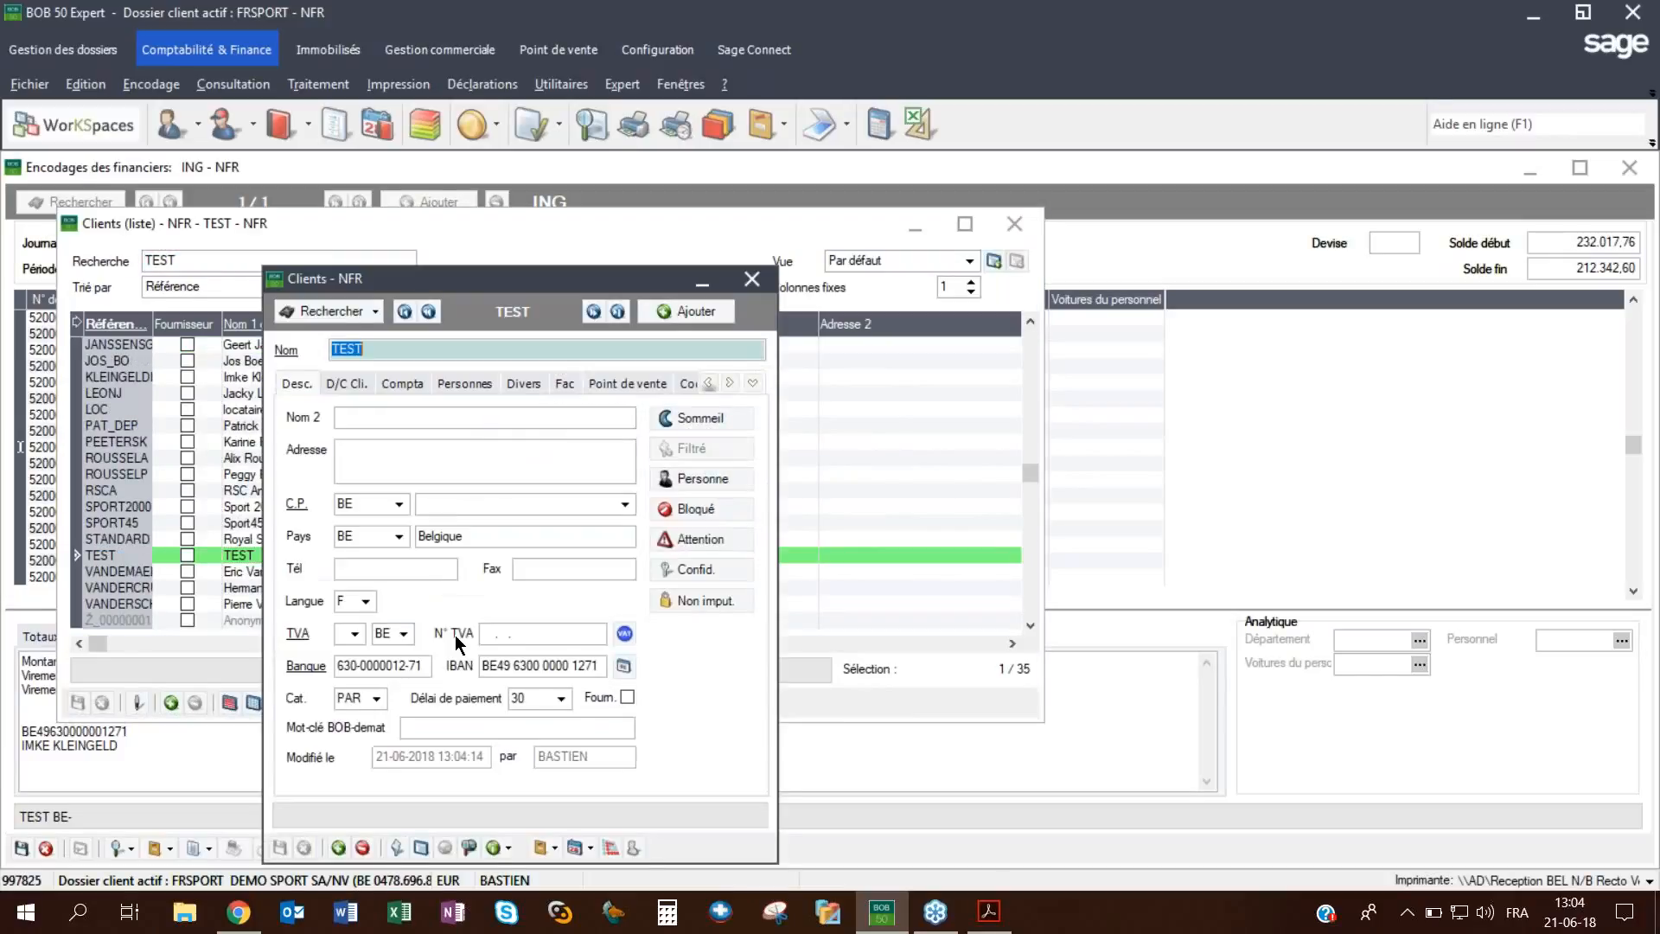
click(624, 666)
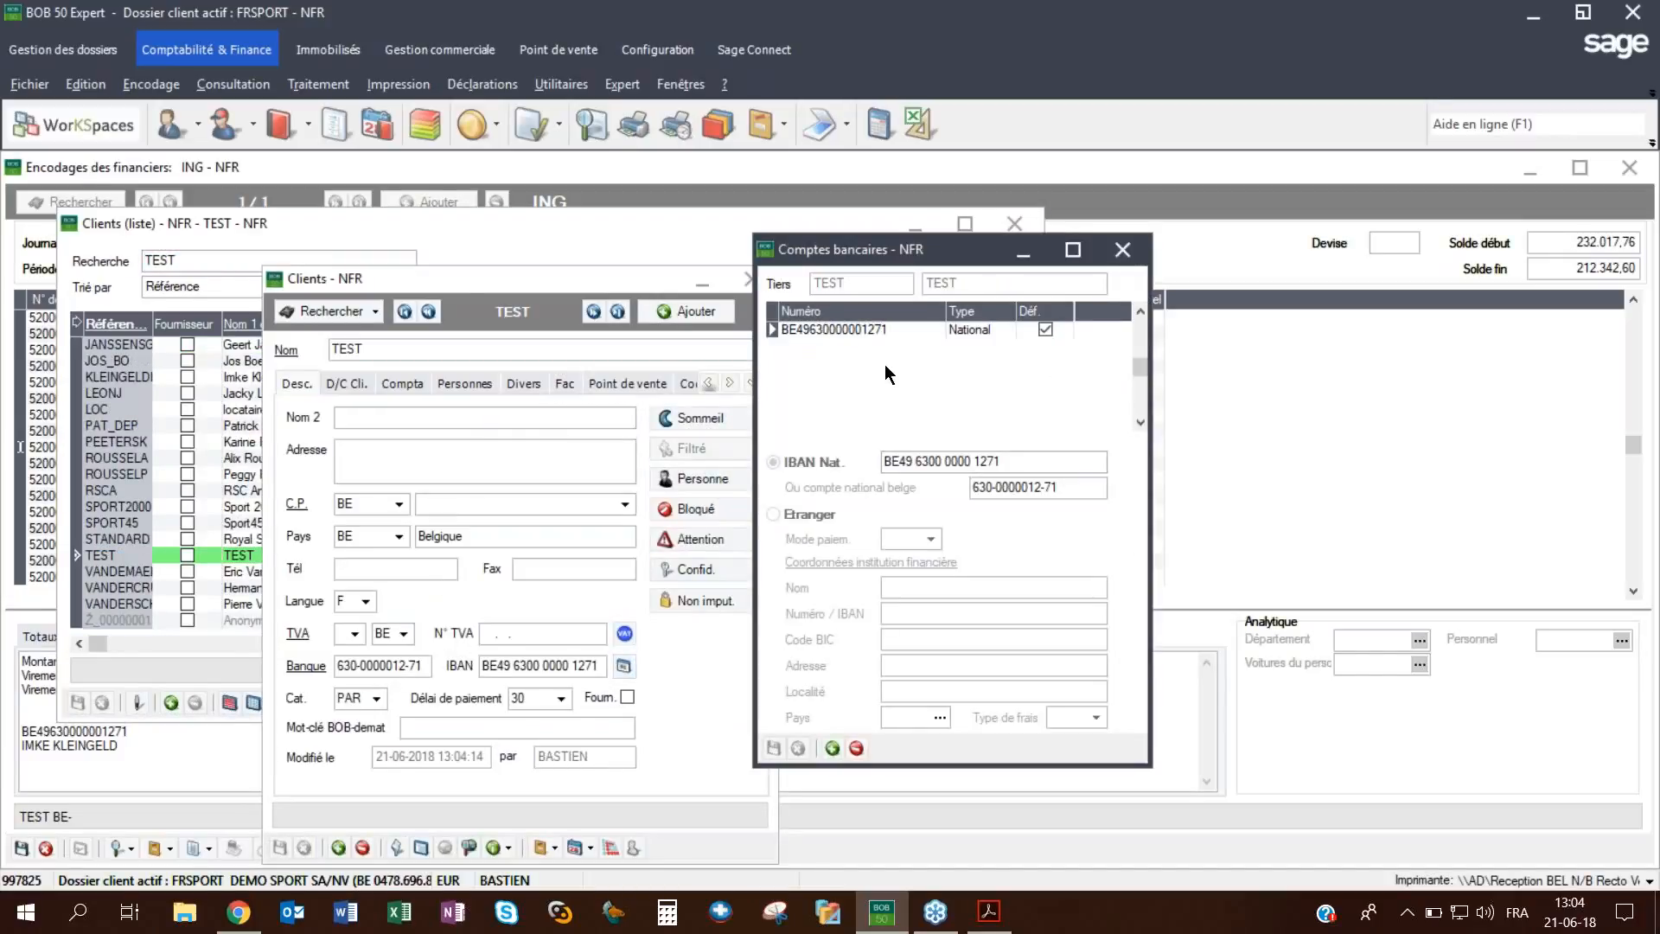
click(1120, 253)
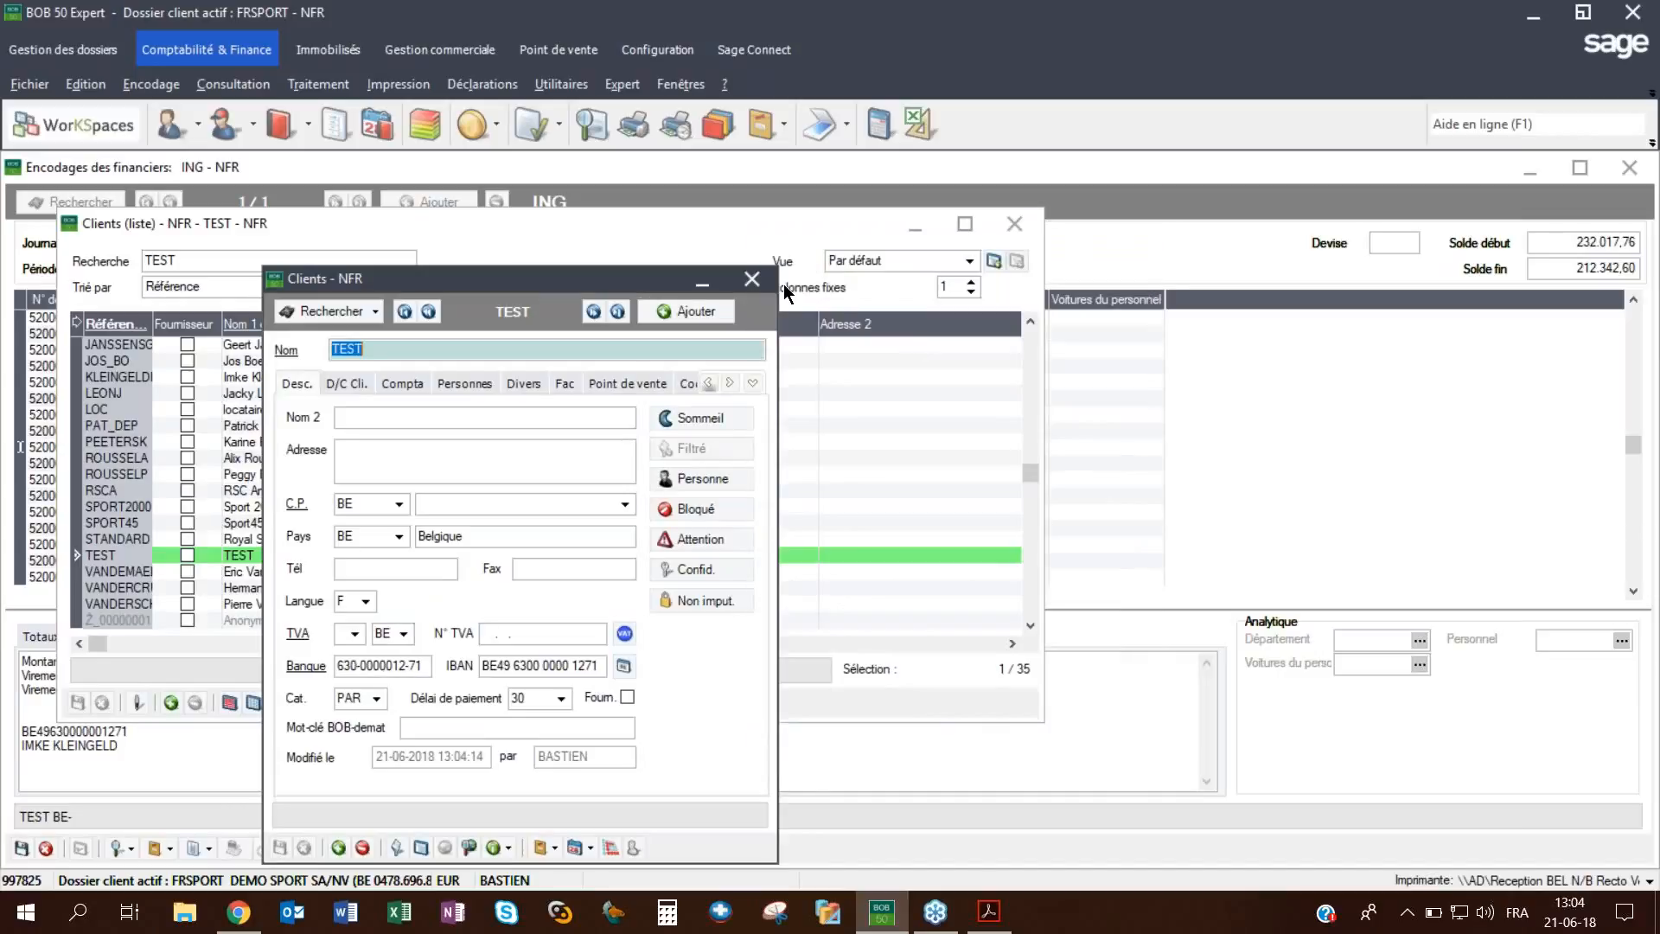
click(751, 278)
click(1014, 223)
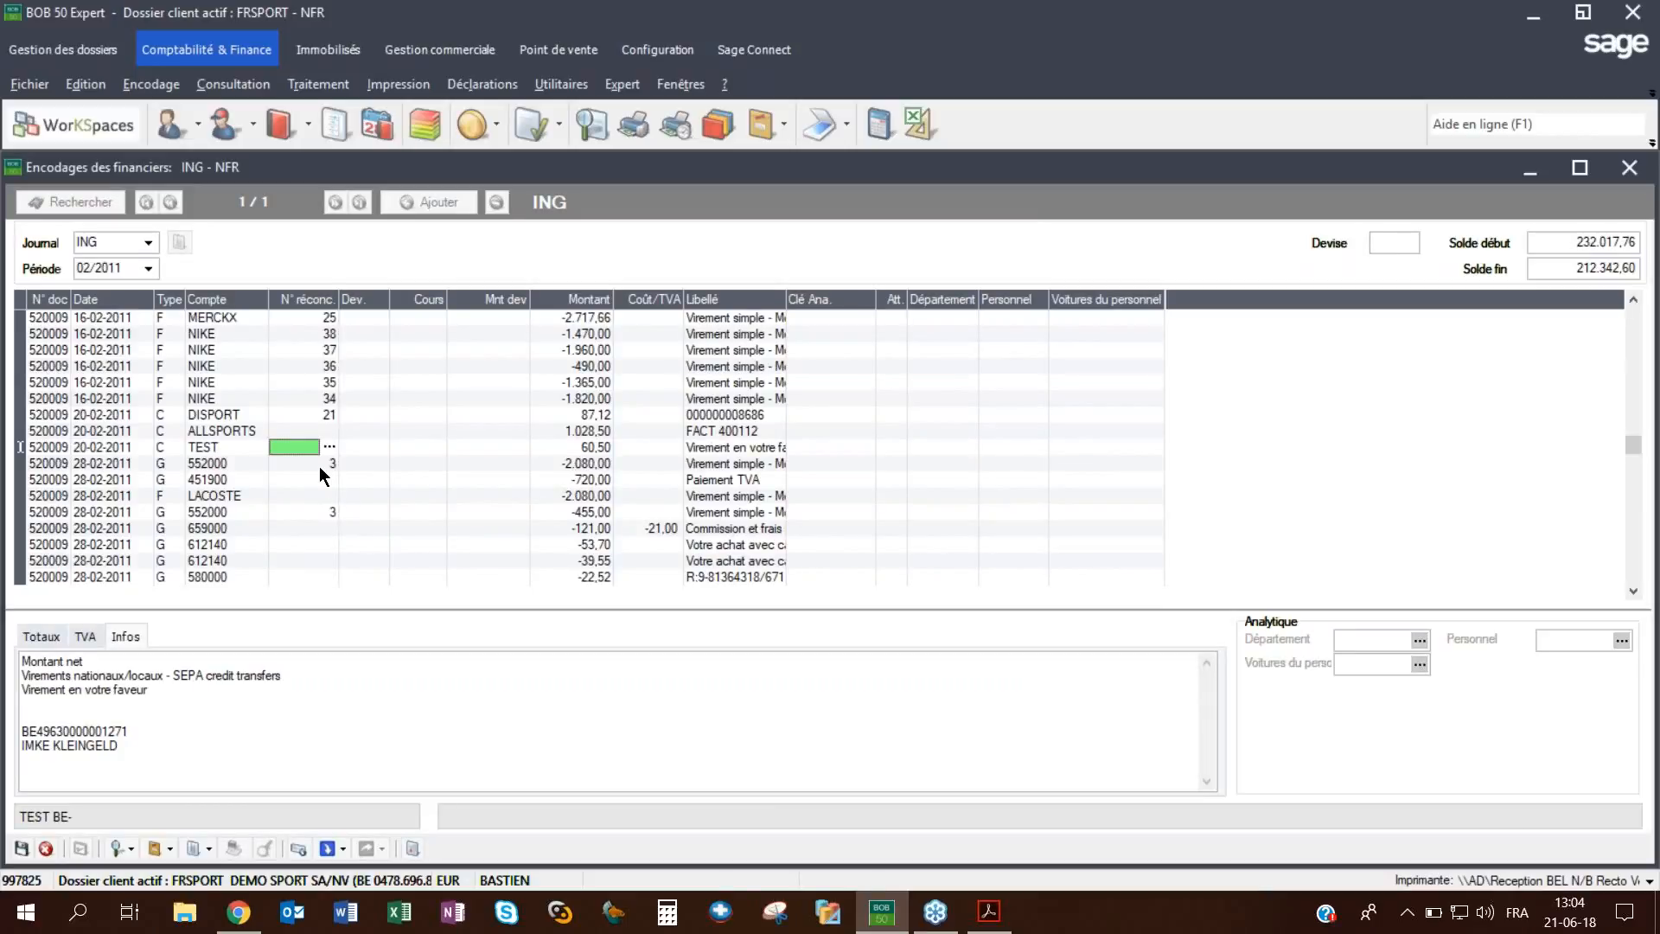
Clear the account on the -22,52 line and view the available general accounts without picking one.
click(300, 545)
scroll(300, 544, down, 3)
click(225, 561)
key(Delete)
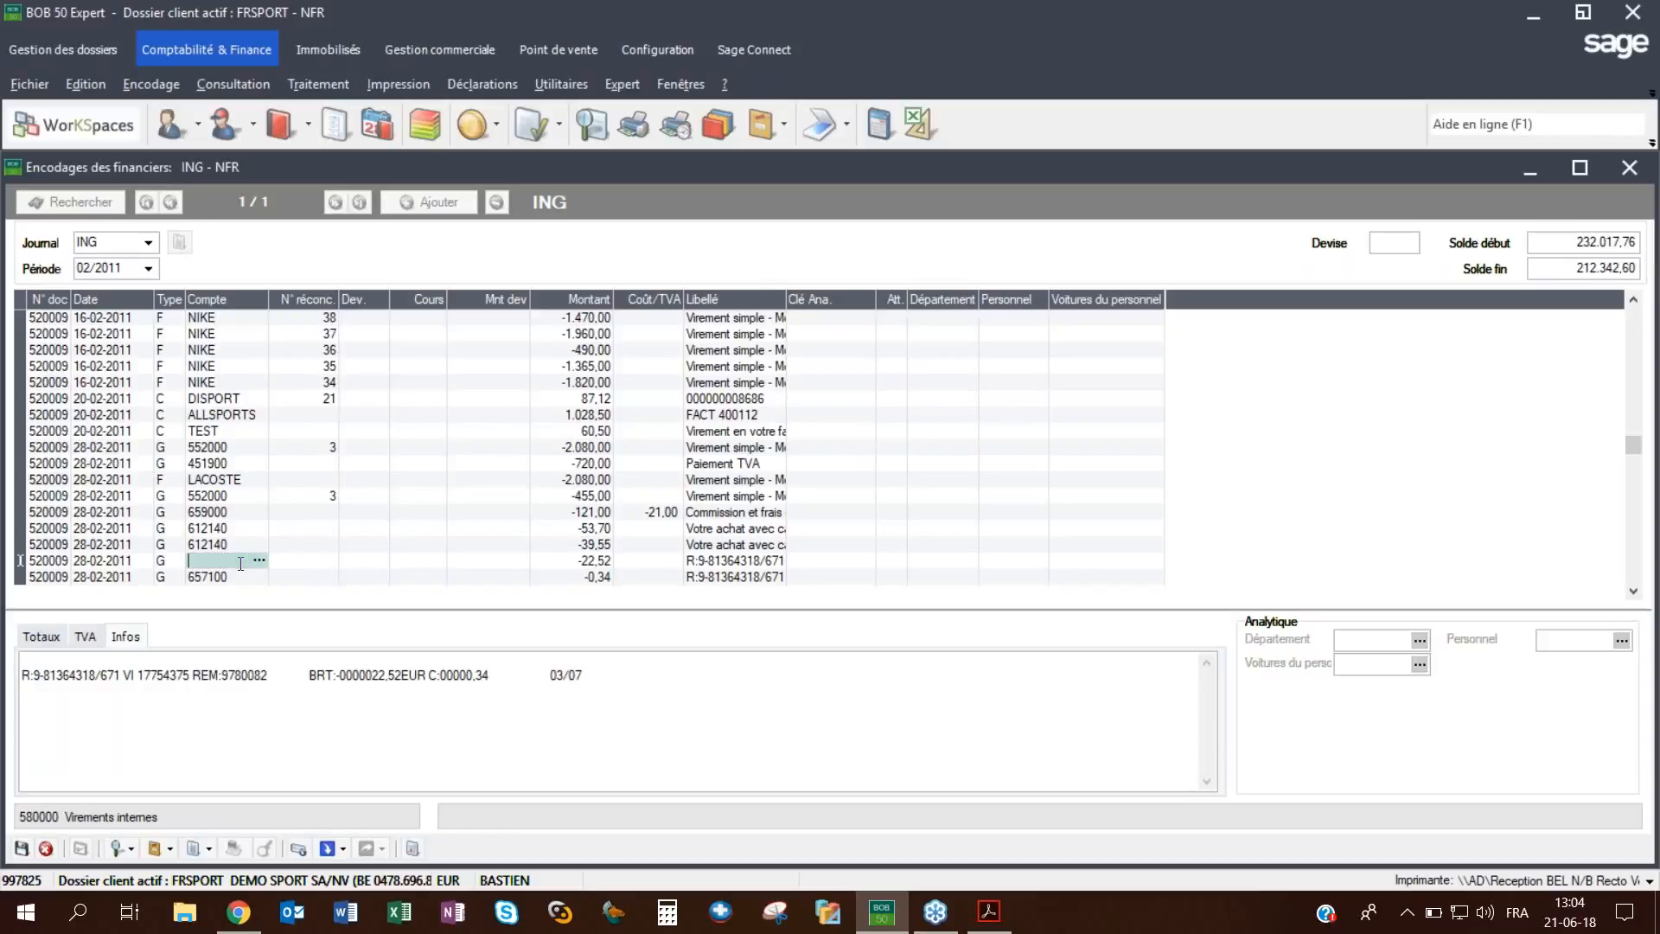
click(259, 560)
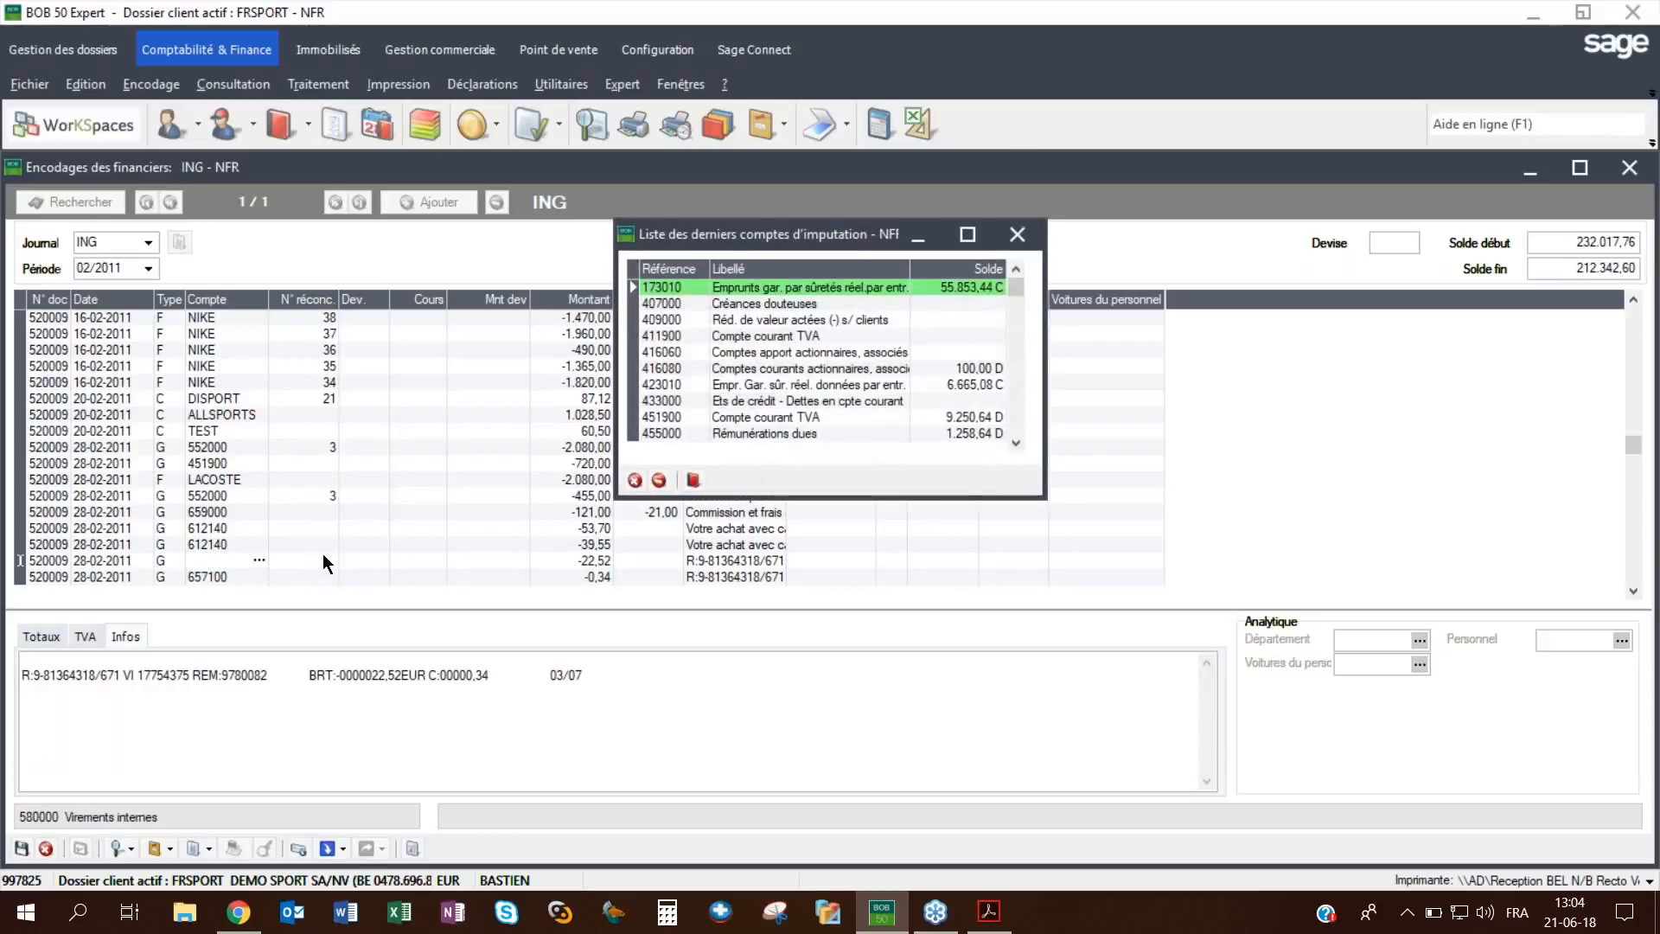
click(1030, 236)
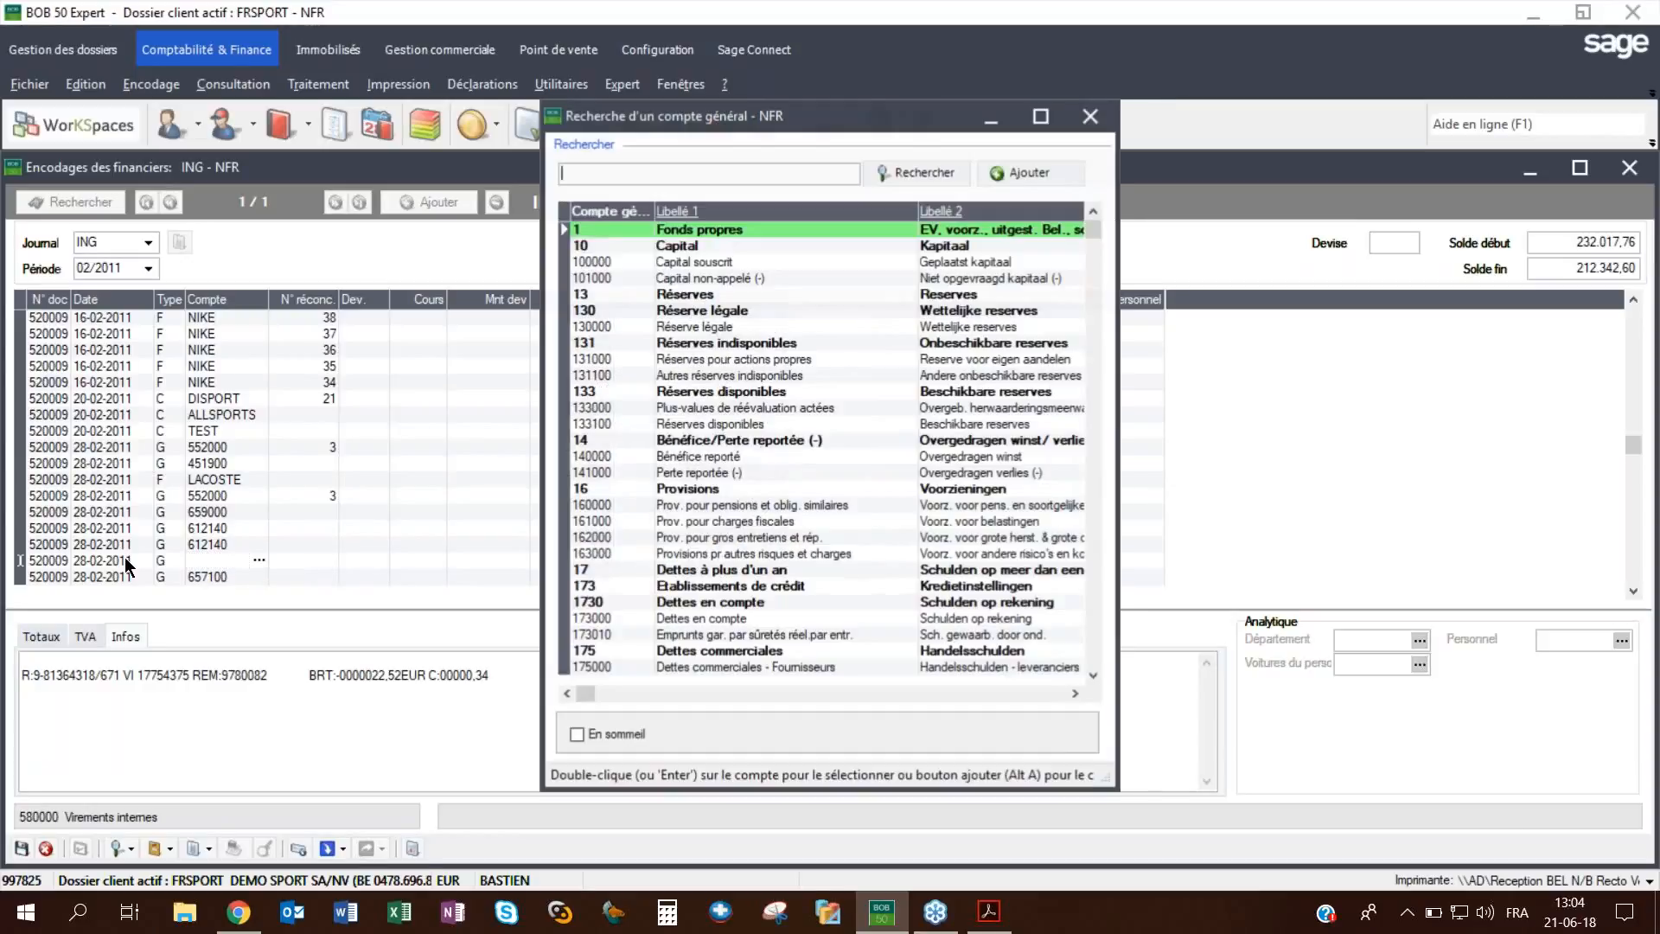
key(Escape)
Examine the line types available for the -22,52 line, then dismiss the account lookups.
click(177, 560)
click(178, 559)
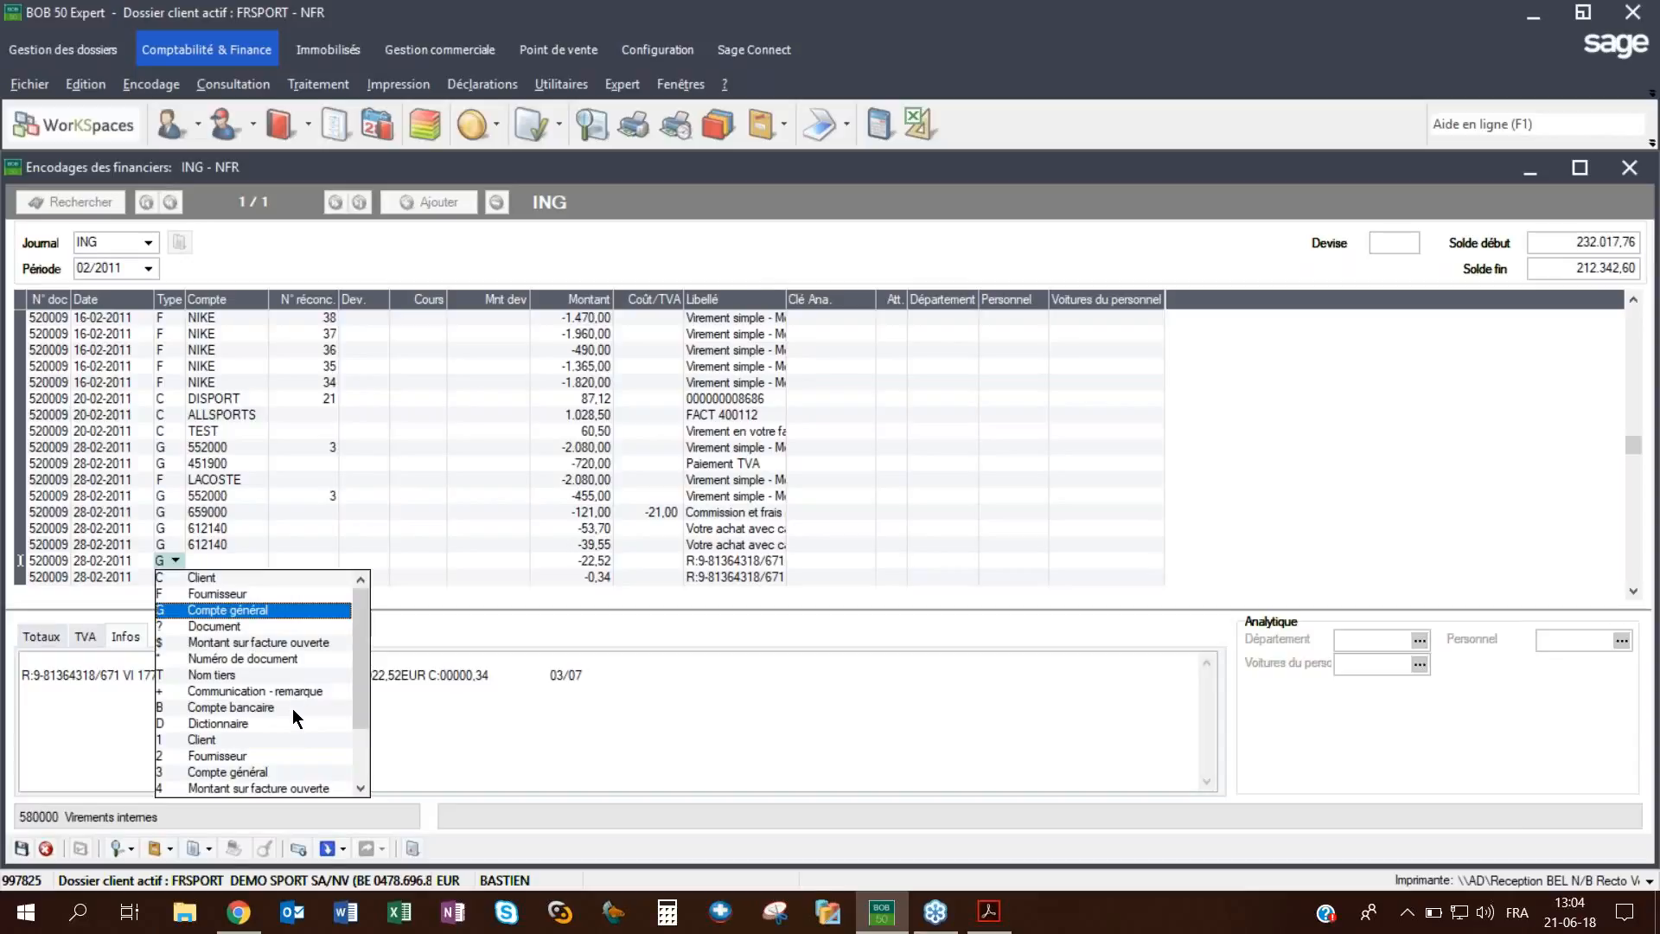
click(251, 559)
click(154, 566)
click(1018, 234)
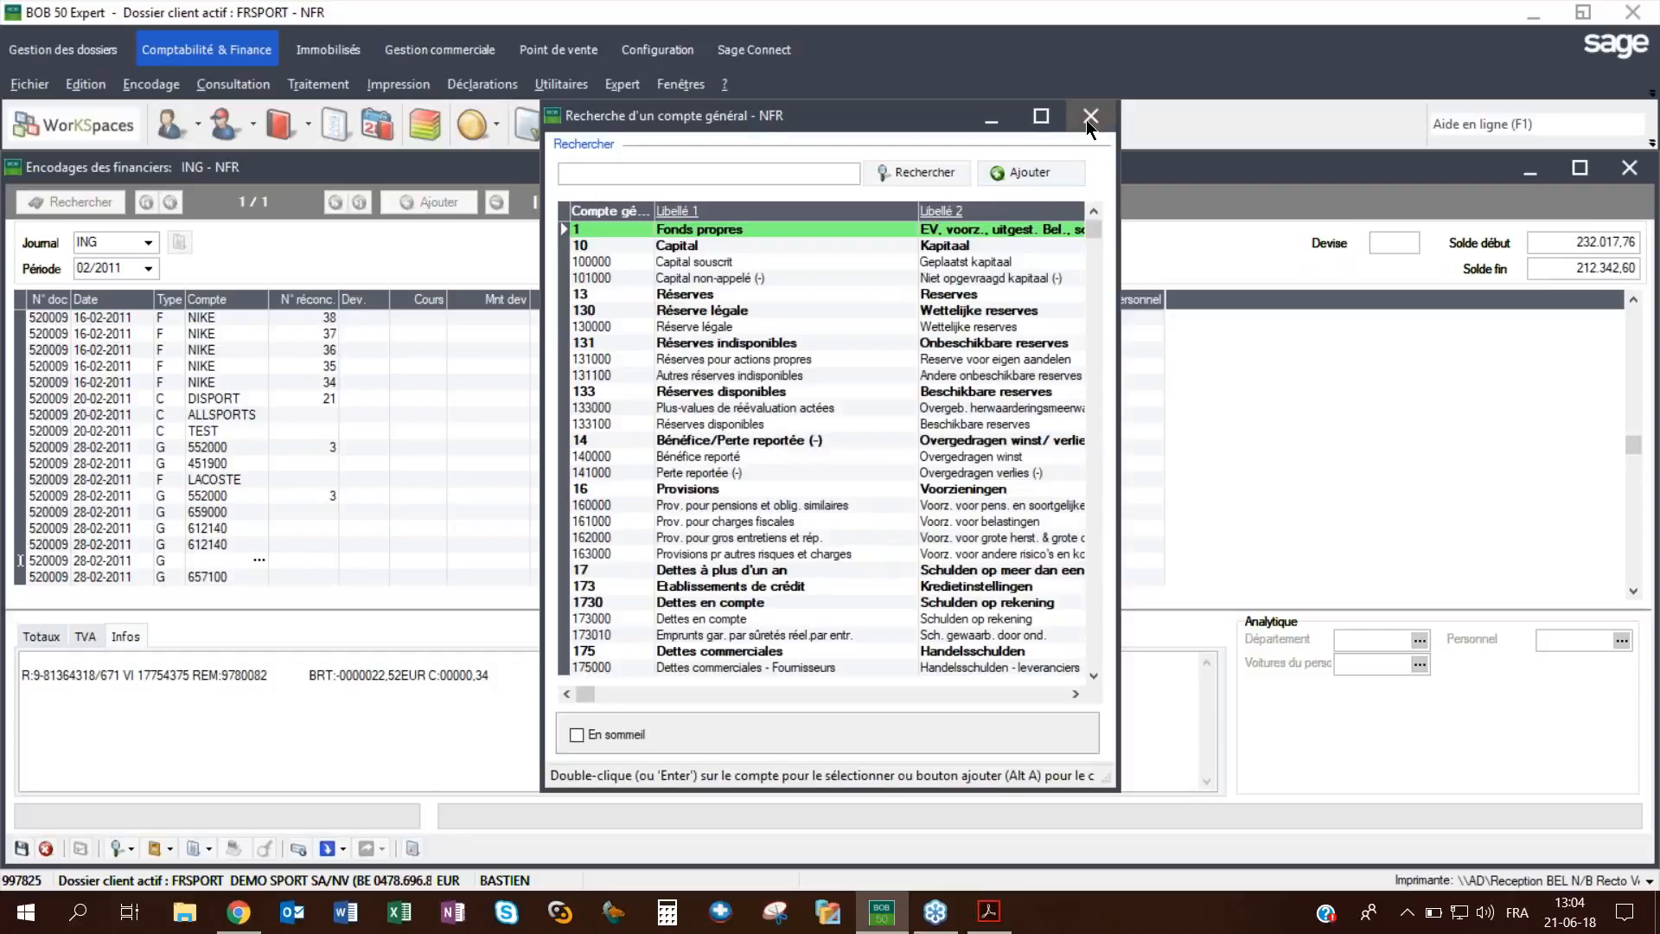
click(1089, 117)
Search the open invoices by the -22,52 line's amount using type $, keeping the entry lines in sight.
text($)
key(Tab)
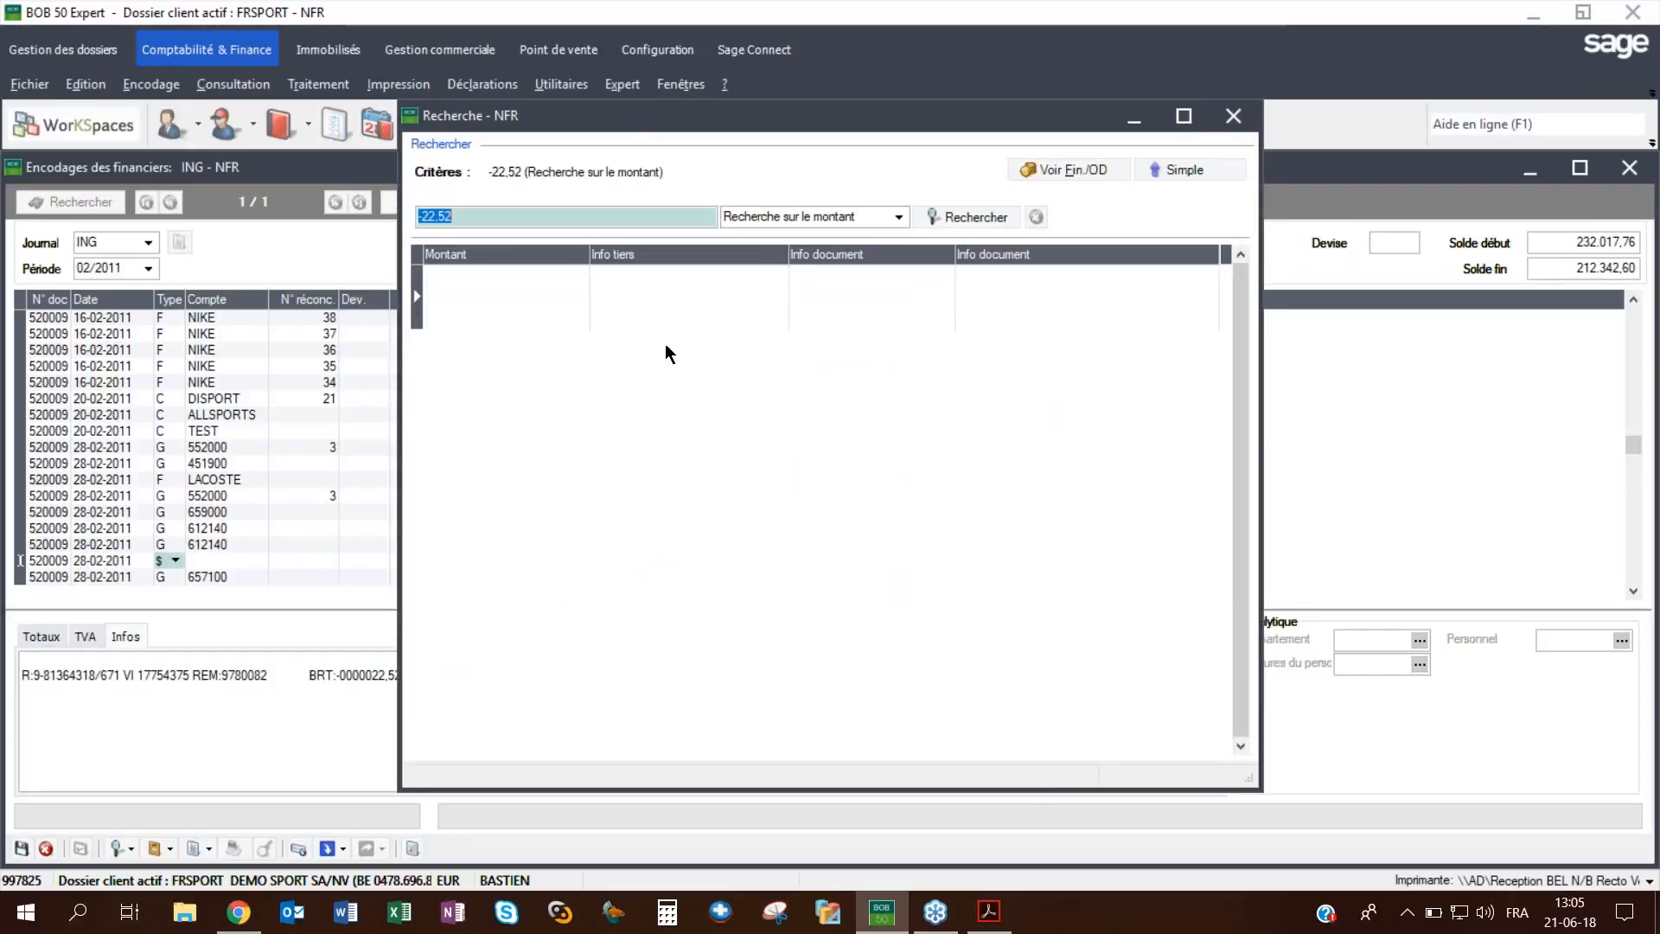
drag(717, 122, 999, 161)
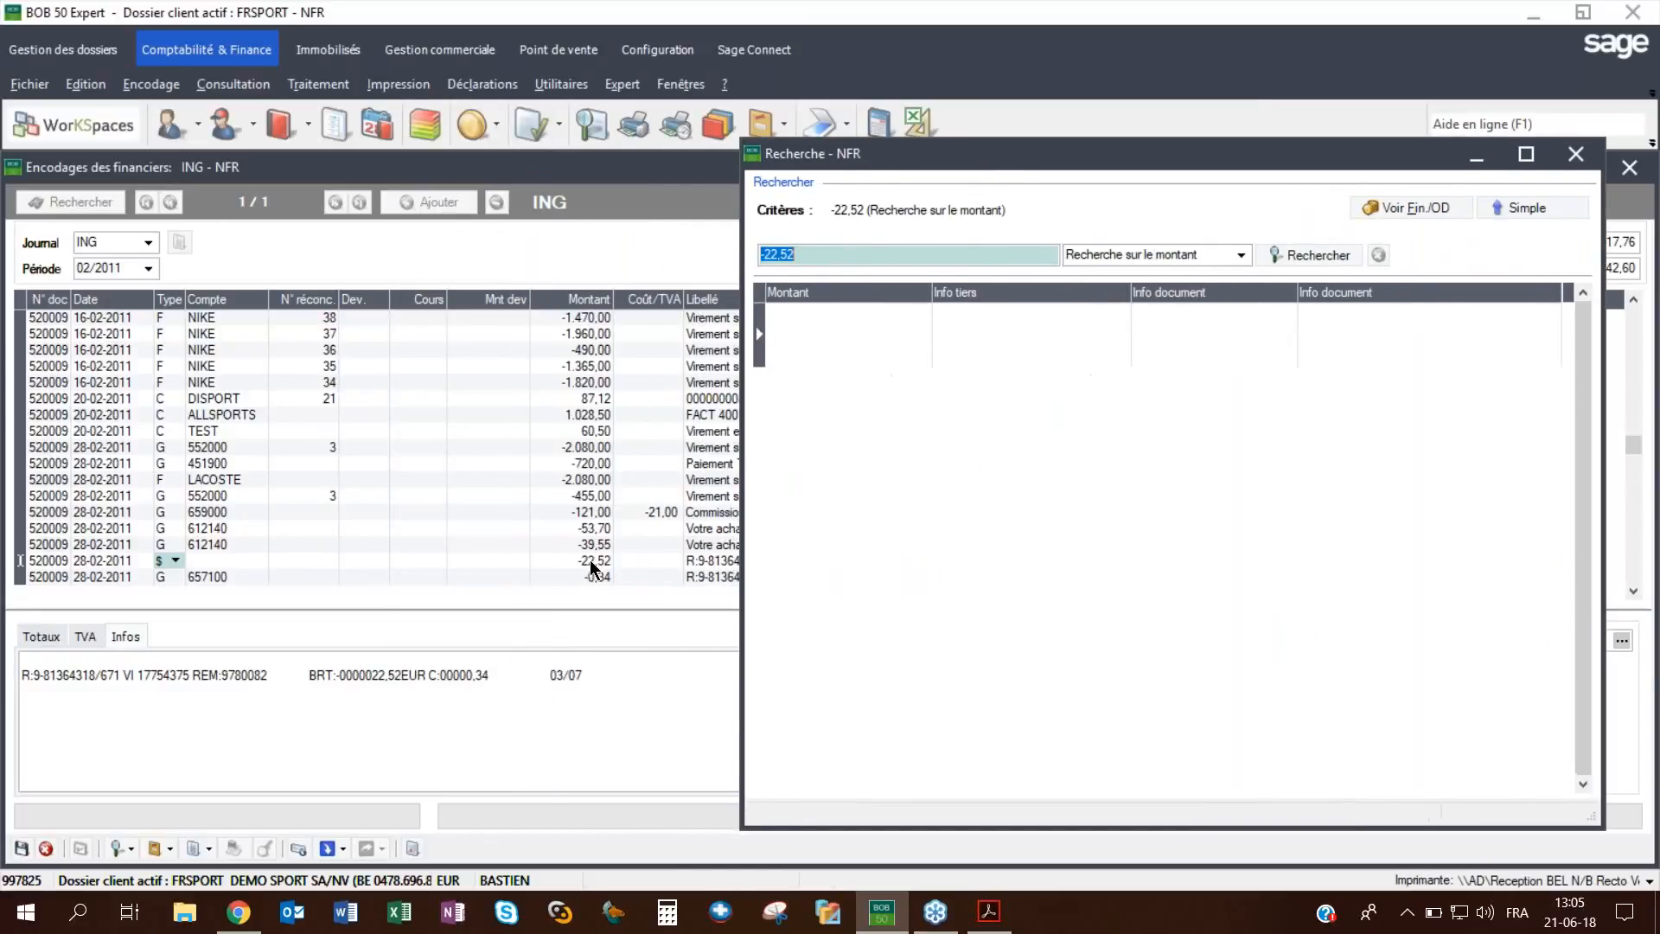
click(833, 334)
drag(911, 157, 885, 158)
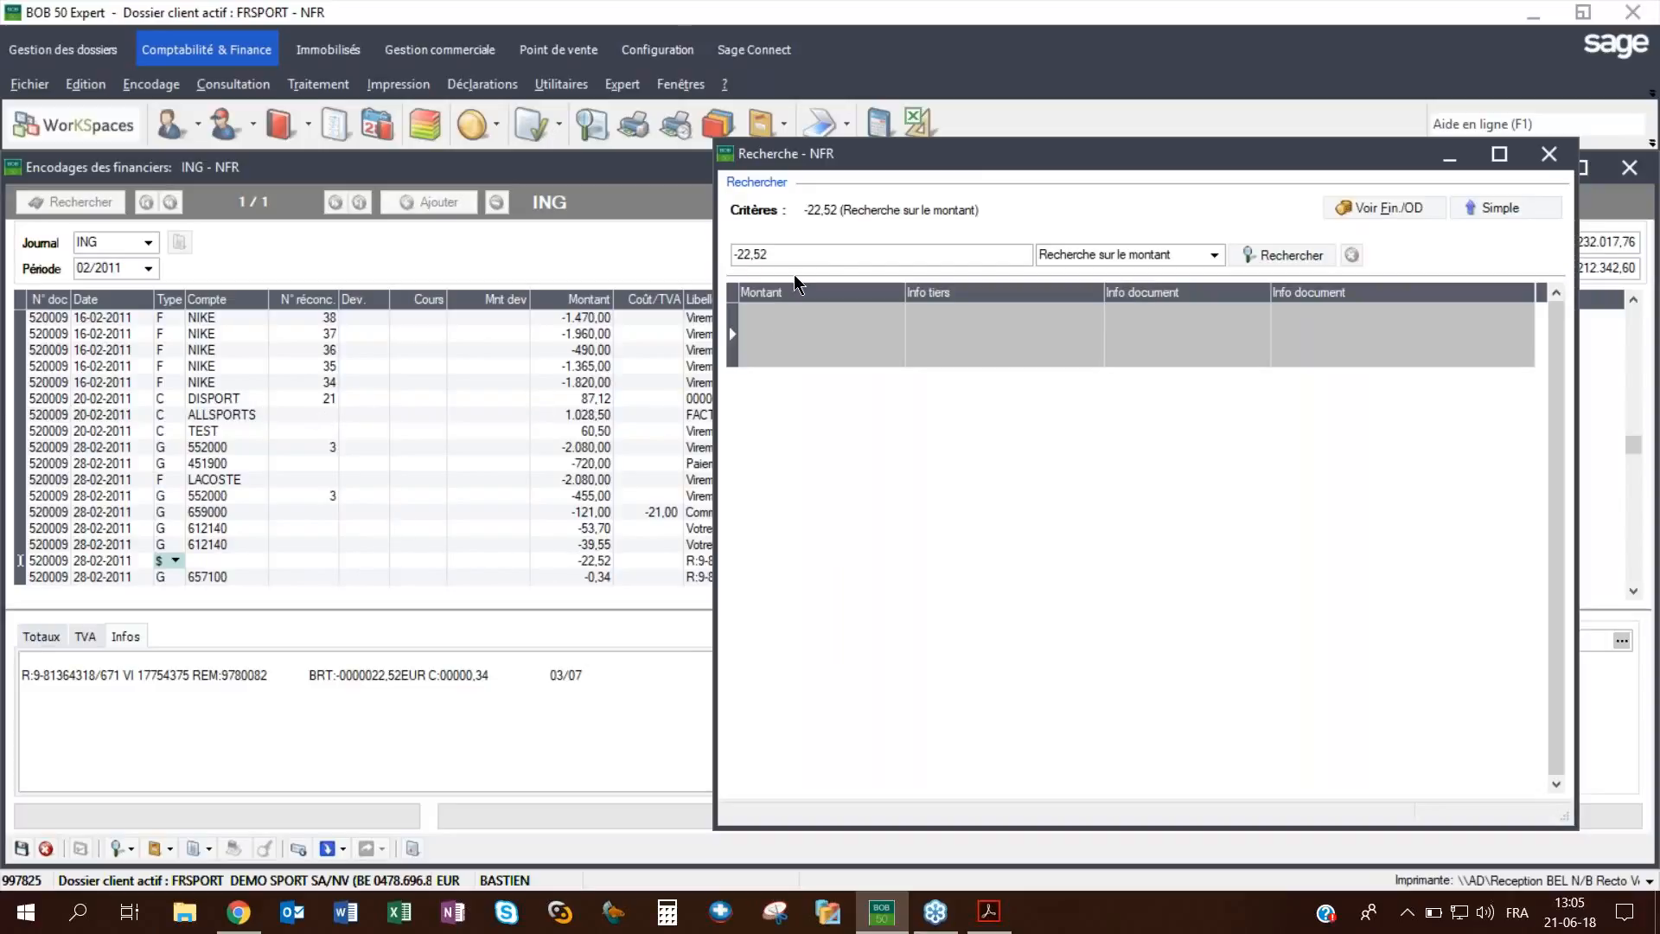
Search the open invoices for the amounts -87.12 and 87.12, then leave the search without picking an invoice.
click(778, 256)
text(-87.12)
key(Return)
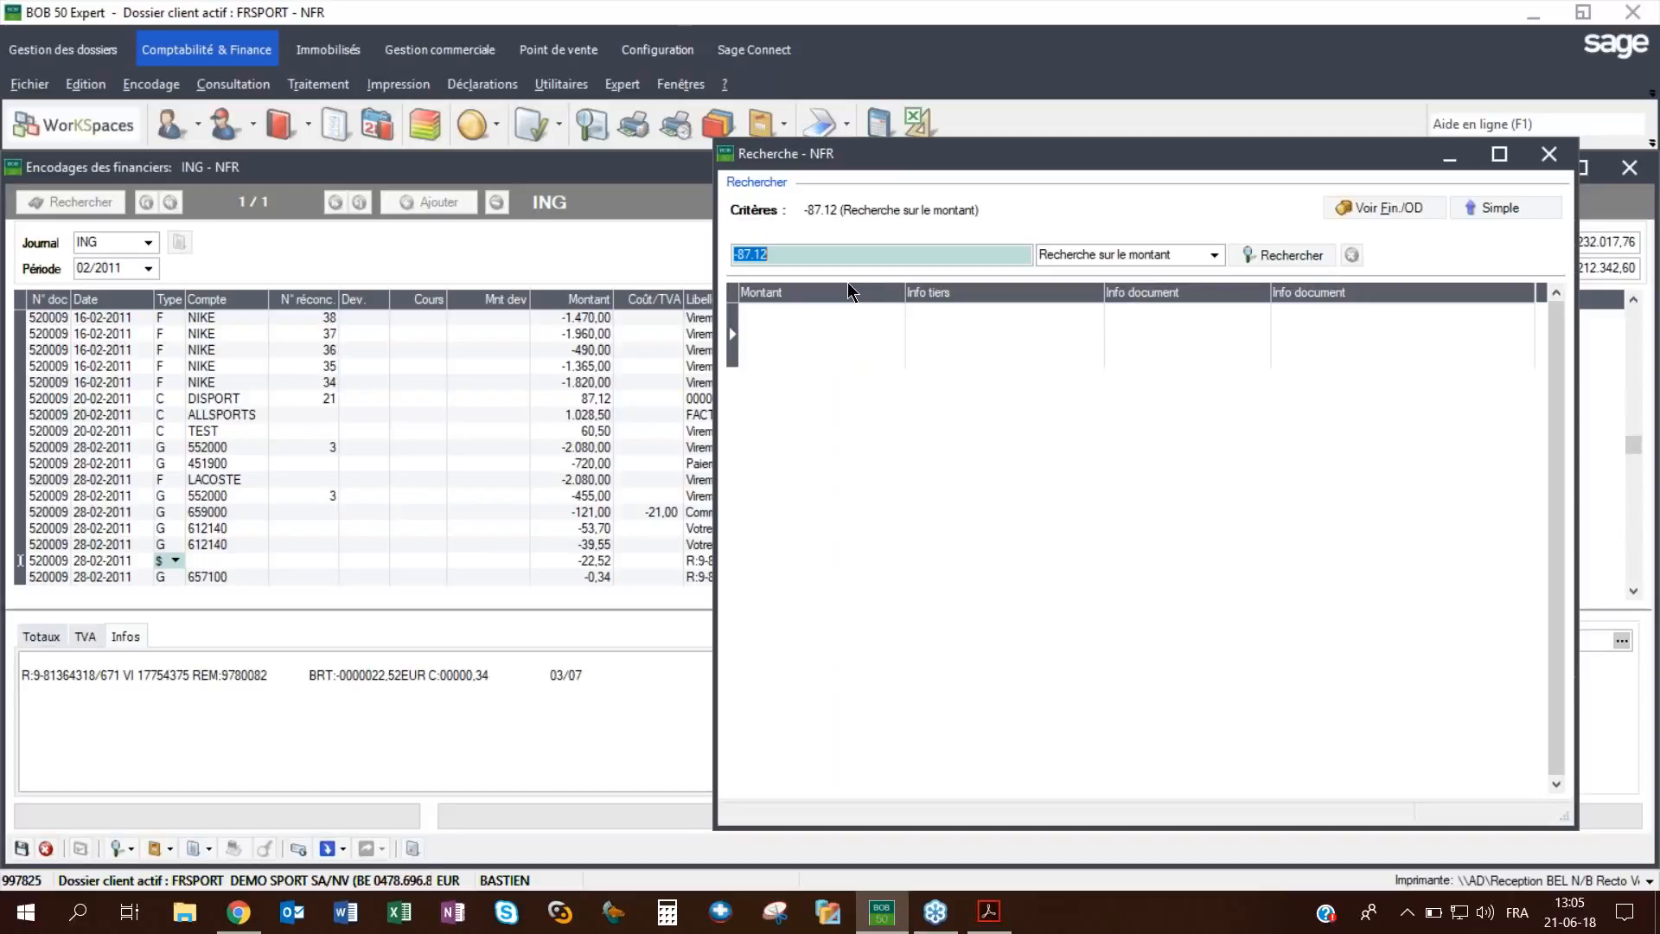
text(87.12)
key(Return)
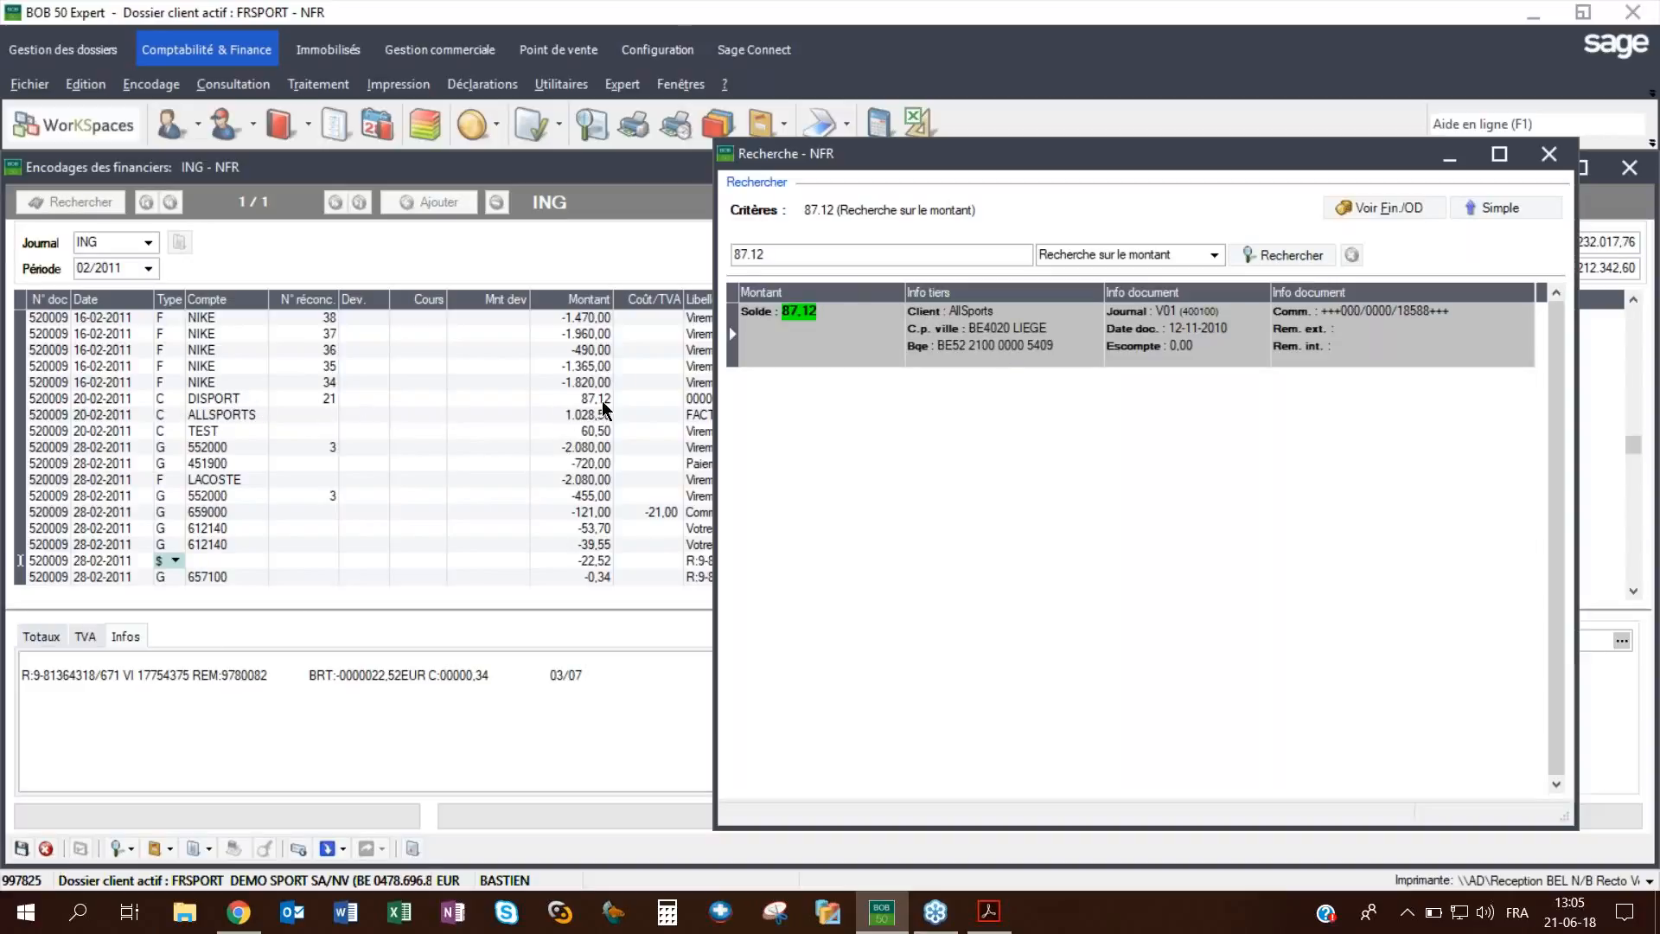
drag(767, 255, 693, 243)
key(BackSpace)
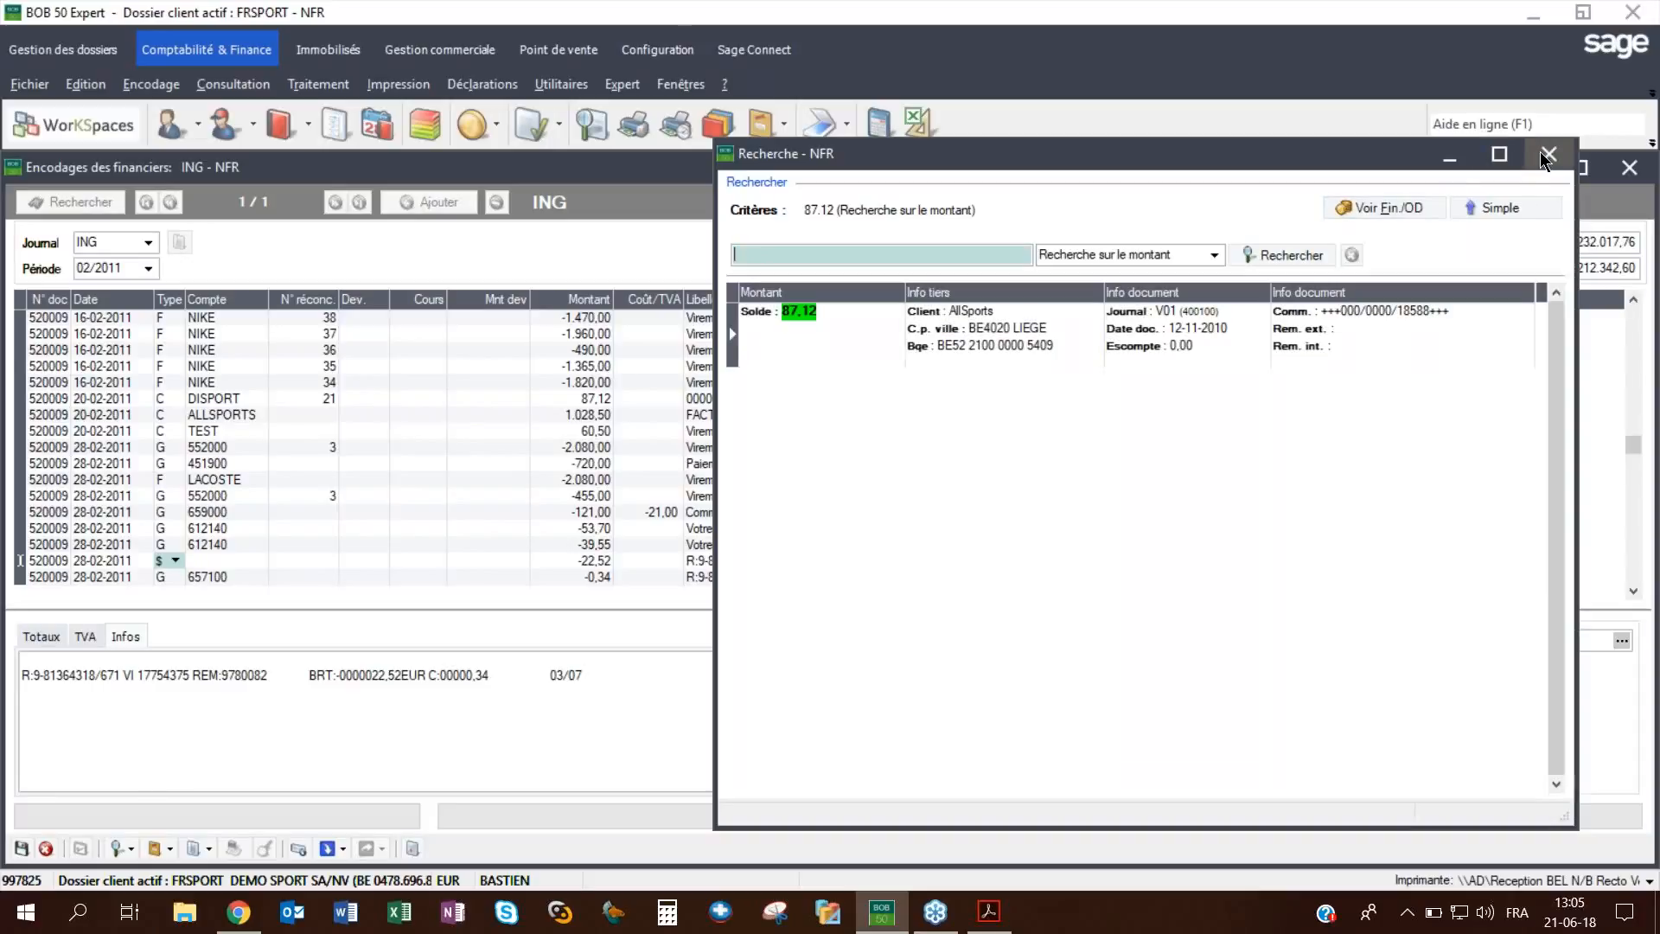
click(1546, 157)
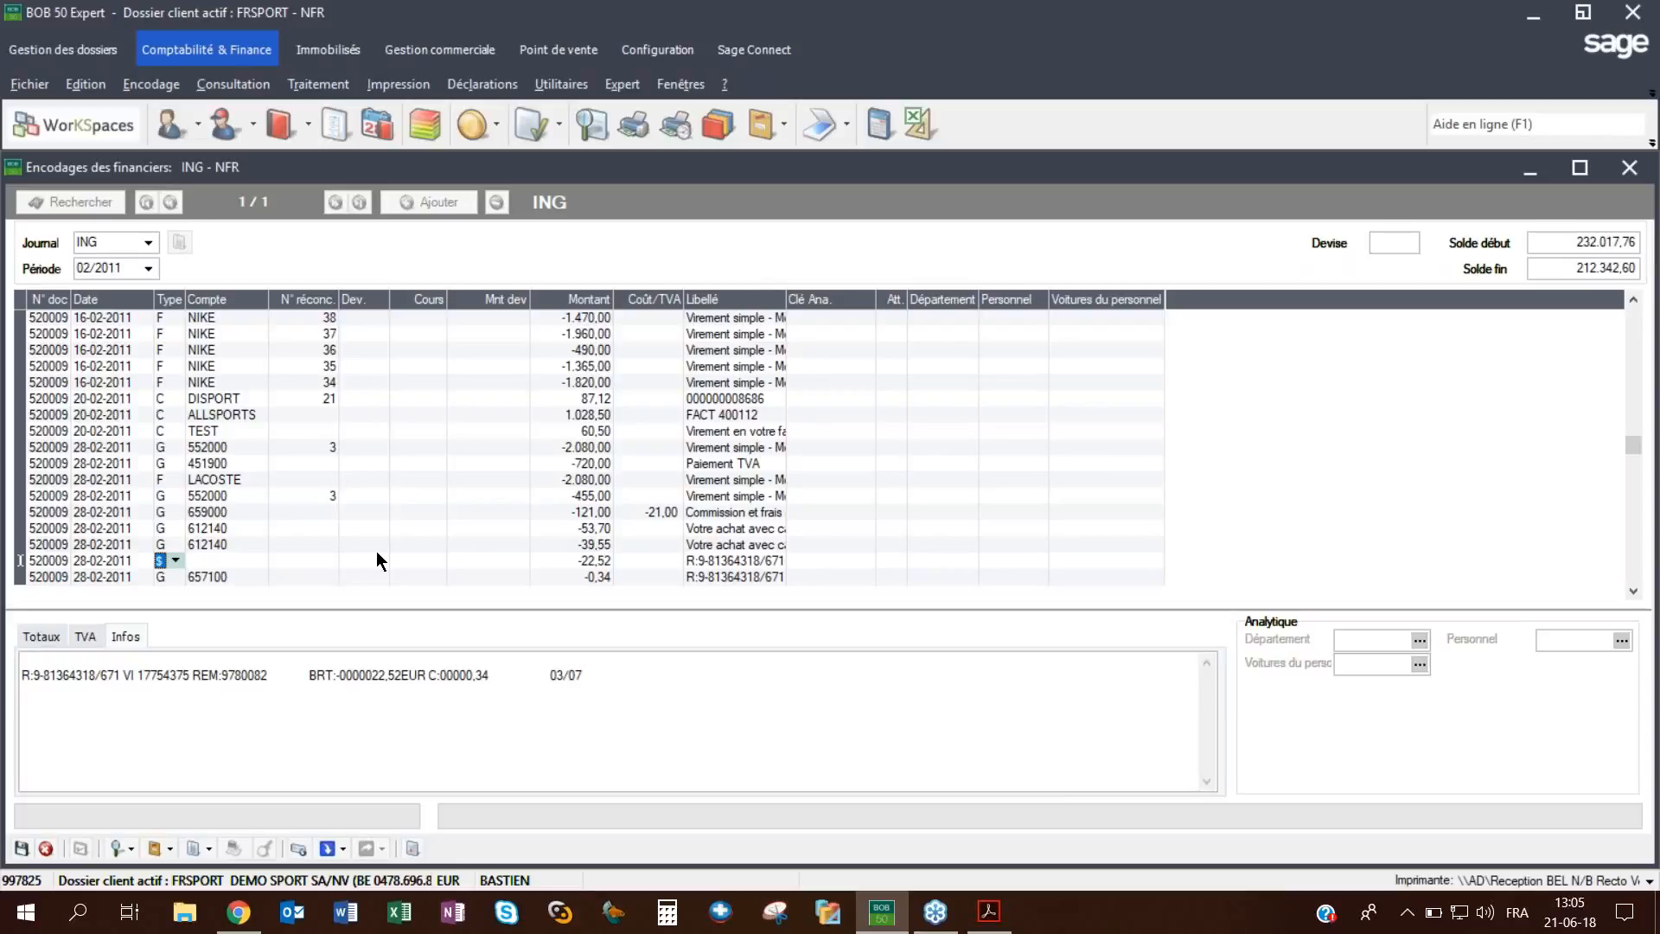
Close the ING entry and switch to Adobe Acrobat Reader to show the presentation's closing slide full screen.
click(1629, 167)
click(786, 524)
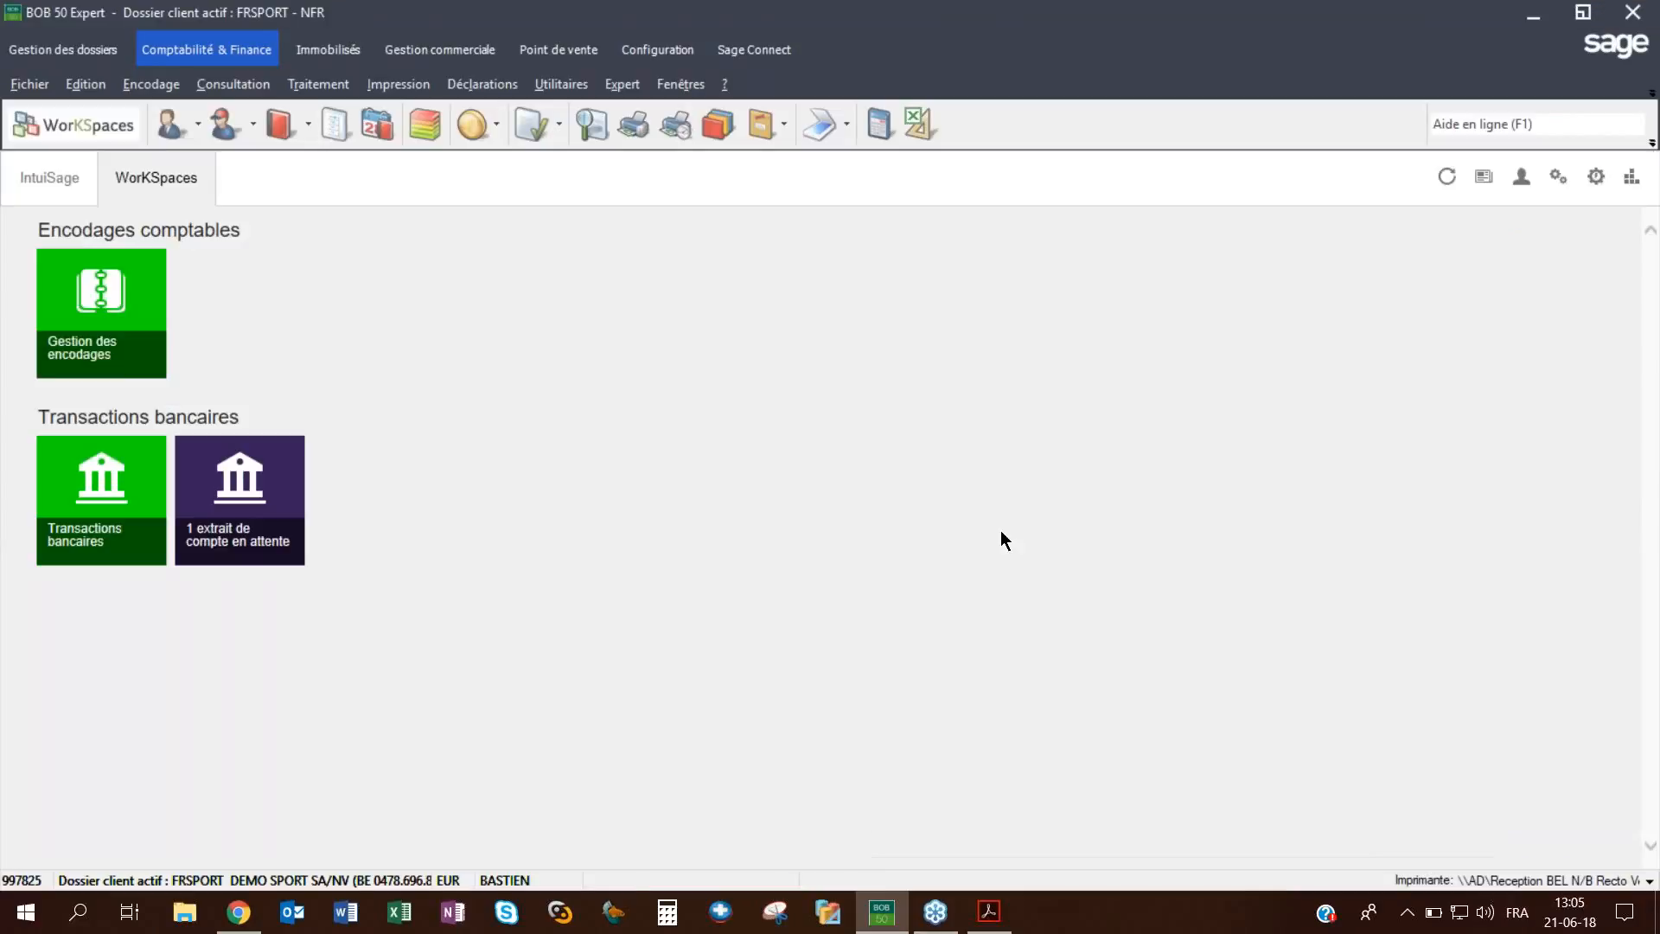
click(972, 921)
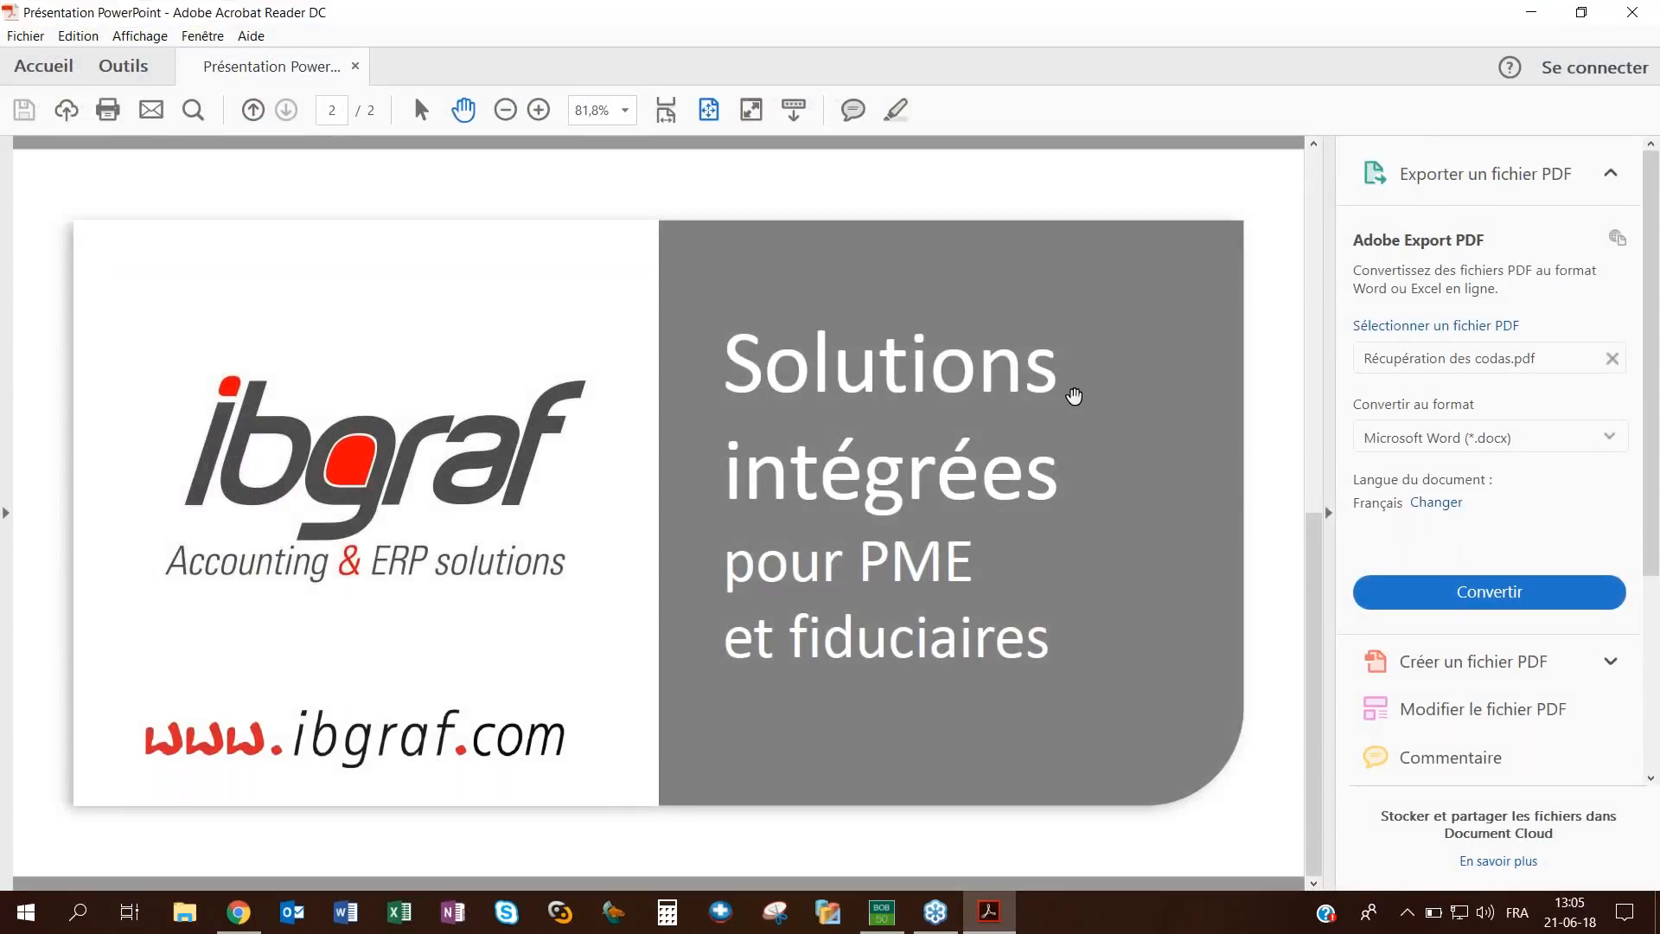
key(ctrl+l)
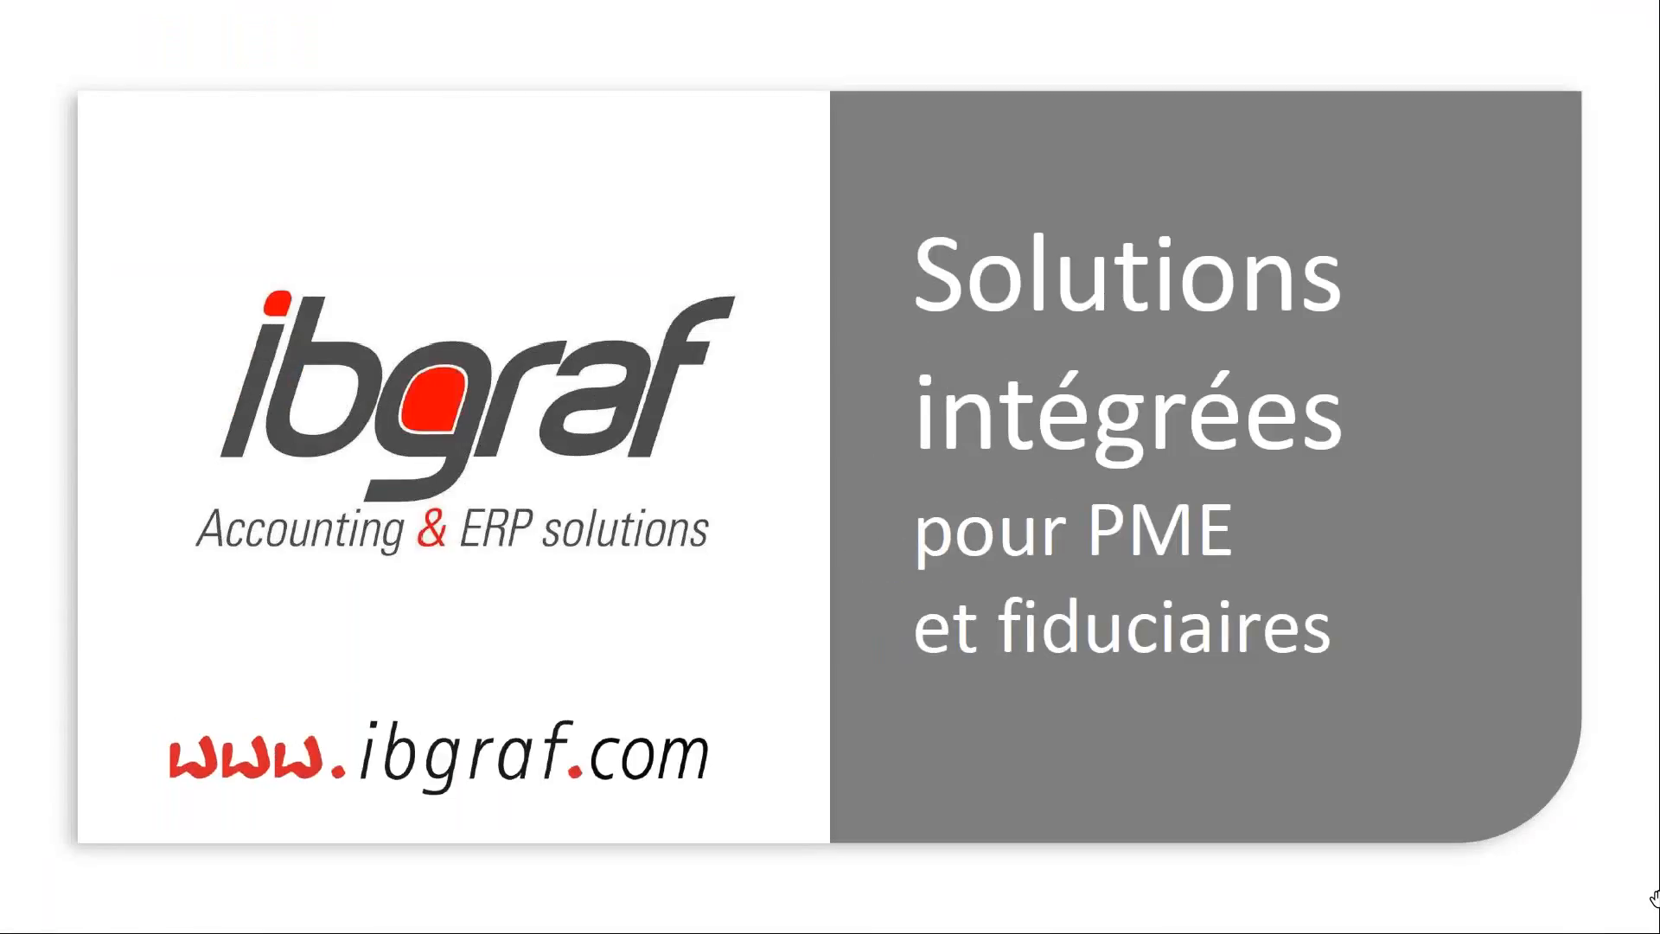